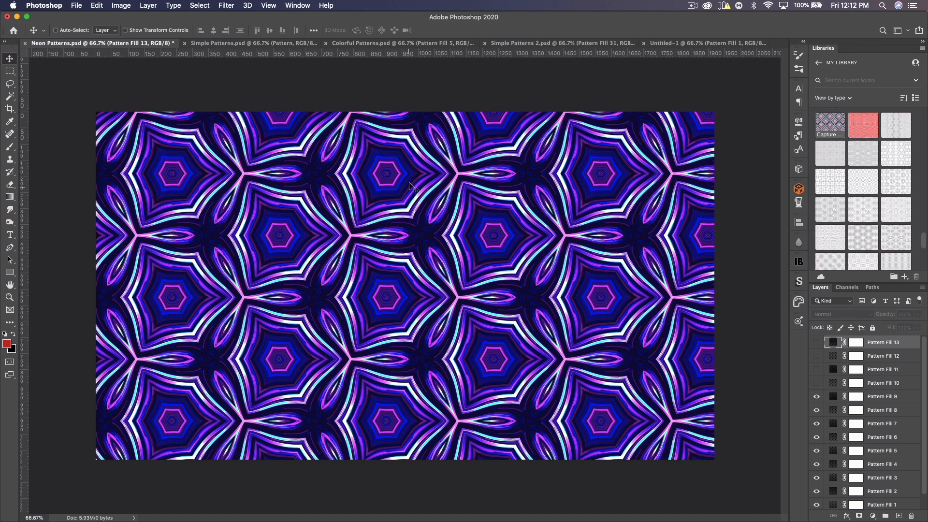
- Hide the Pattern Fill 9, Pattern Fill 8 and Pattern Fill 7 layers to preview the neon patterns beneath them
scroll(878, 392, "down", 1)
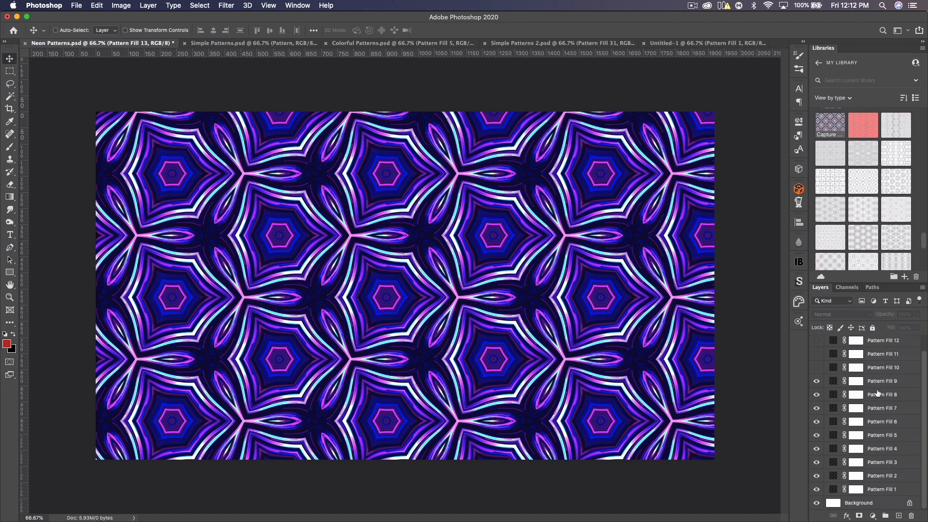
left_click(816, 394)
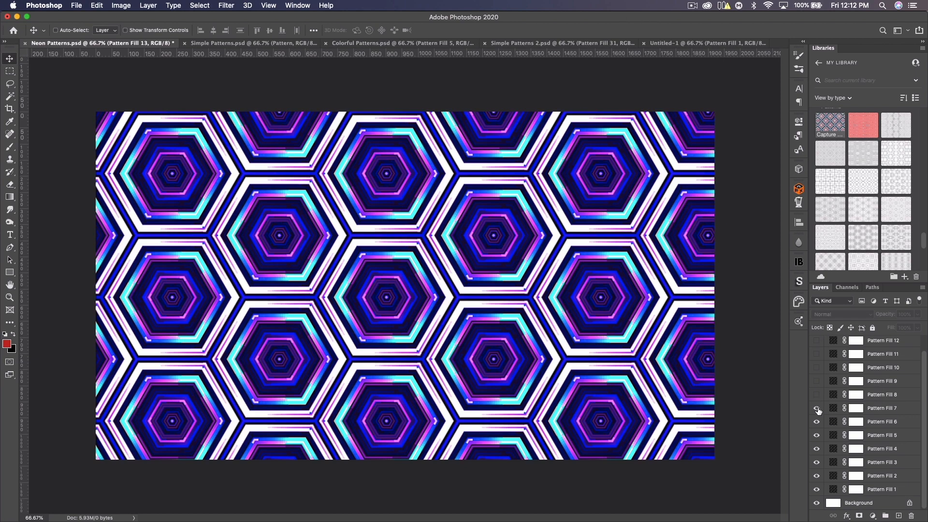
left_click(817, 410)
- Switch to Simple Patterns.psd and hide the four uppermost visible pattern layers one by one to preview the patterns beneath
left_click(246, 43)
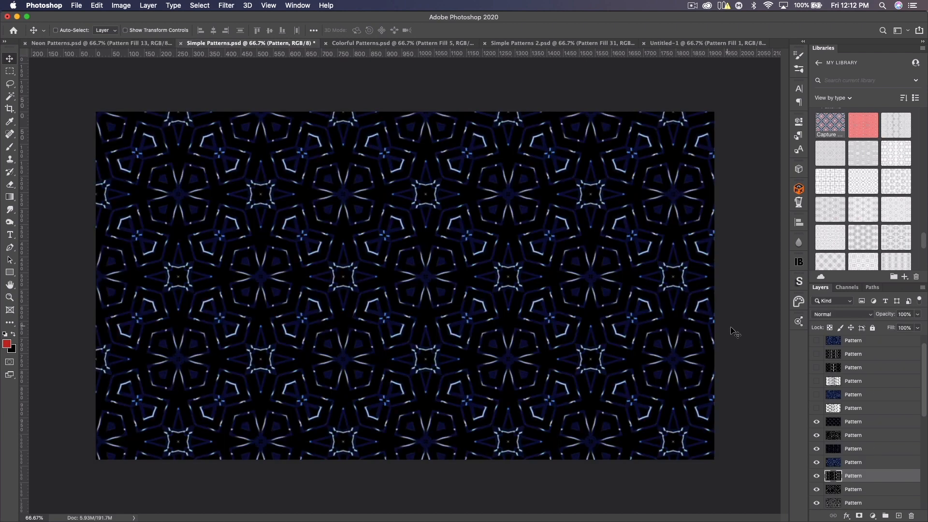
scroll(833, 398, "down", 3)
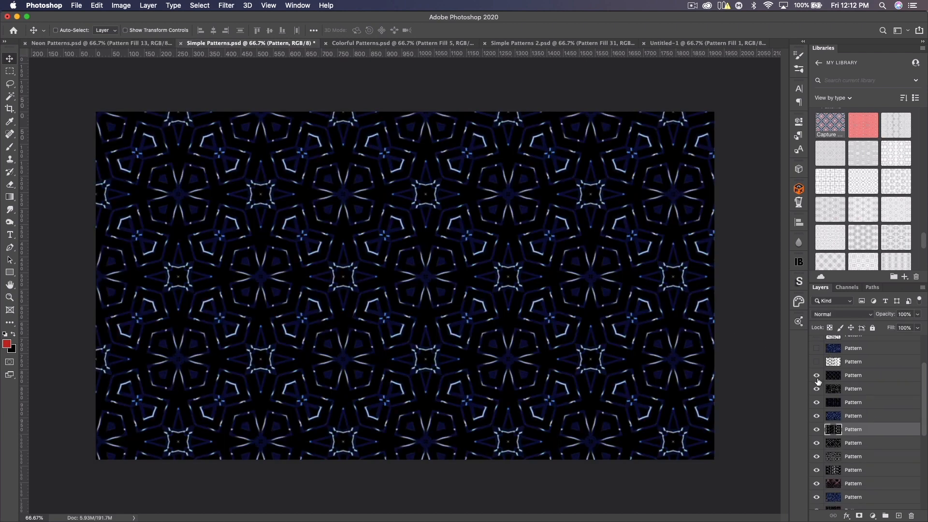
left_click(817, 389)
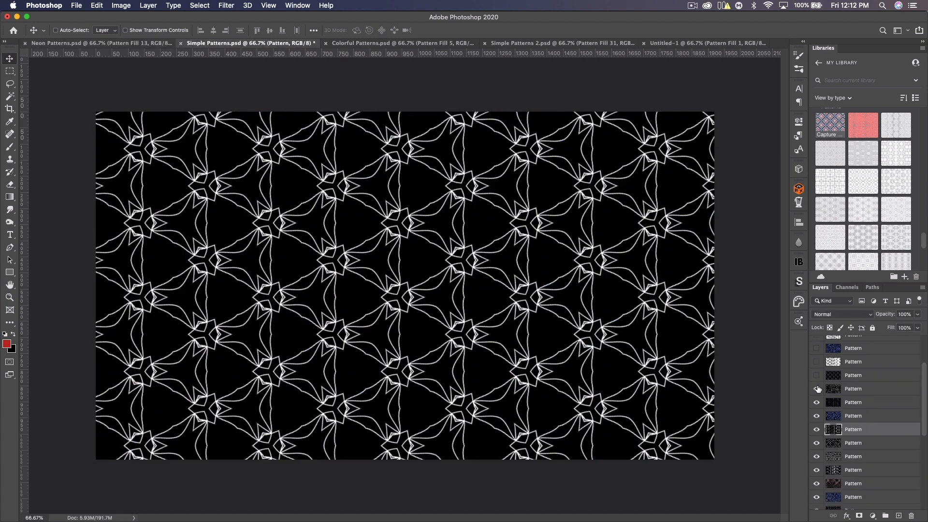
left_click(817, 389)
left_click(817, 403)
left_click(818, 417)
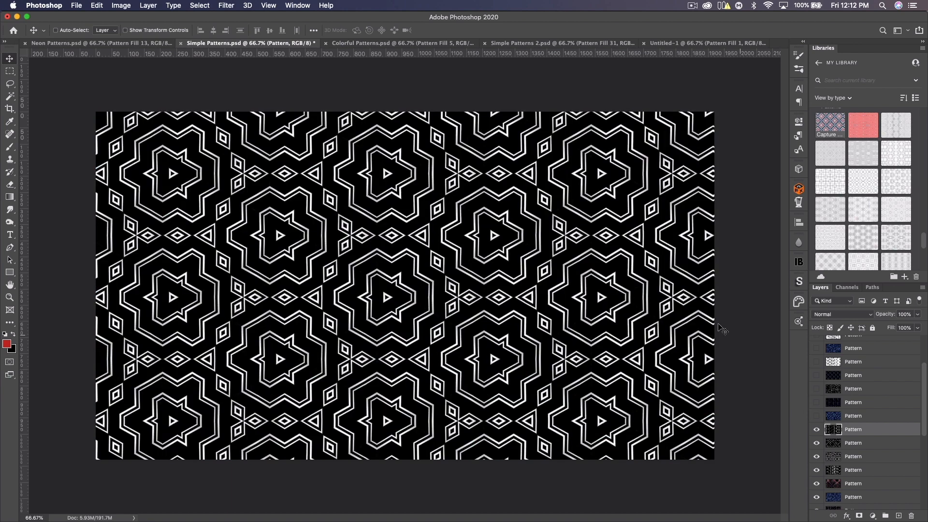
- Switch to Colorful Patterns.psd and toggle the visibility of Pattern Fill 1 and Pattern Fill 2 to preview the patterns
left_click(345, 43)
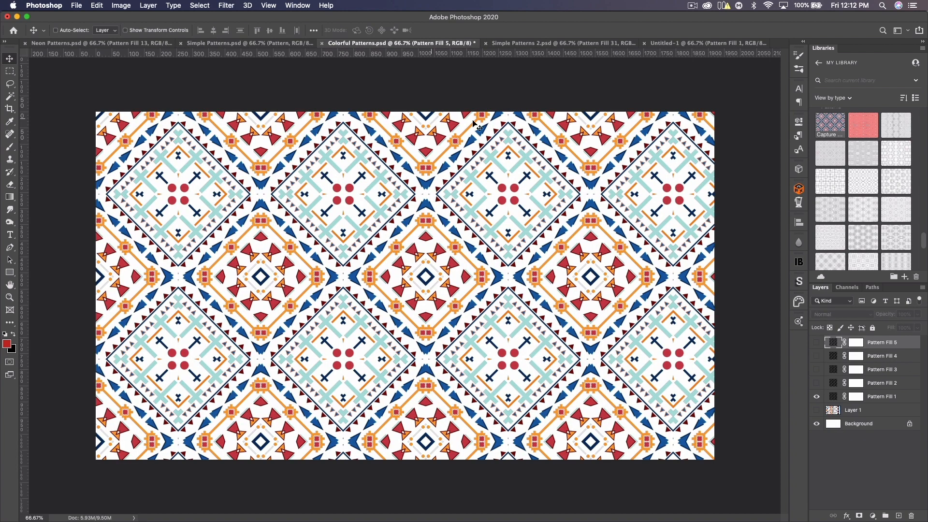
left_click(817, 396)
left_click(816, 383)
left_click(815, 383)
- Switch to Simple Patterns 2.psd and hide Pattern Fill 23 and Pattern Fill 22 to preview the gold line patterns
left_click(544, 44)
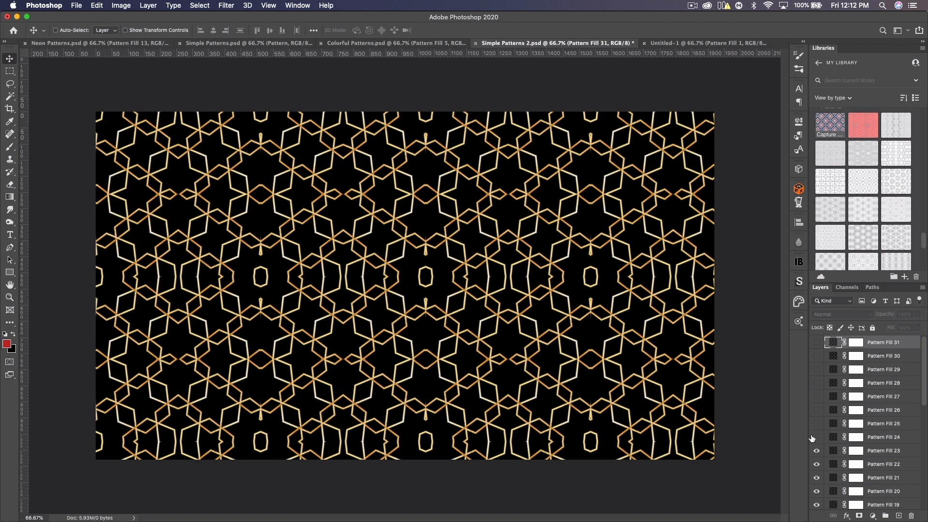
left_click(816, 451)
left_click(816, 464)
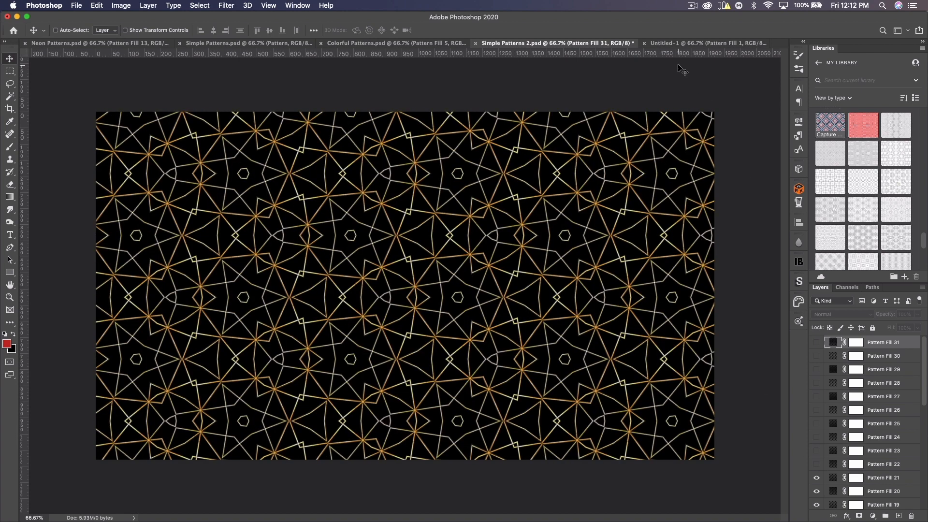
- Switch to the Untitled-1 document and review the new-document settings without creating another file
left_click(673, 44)
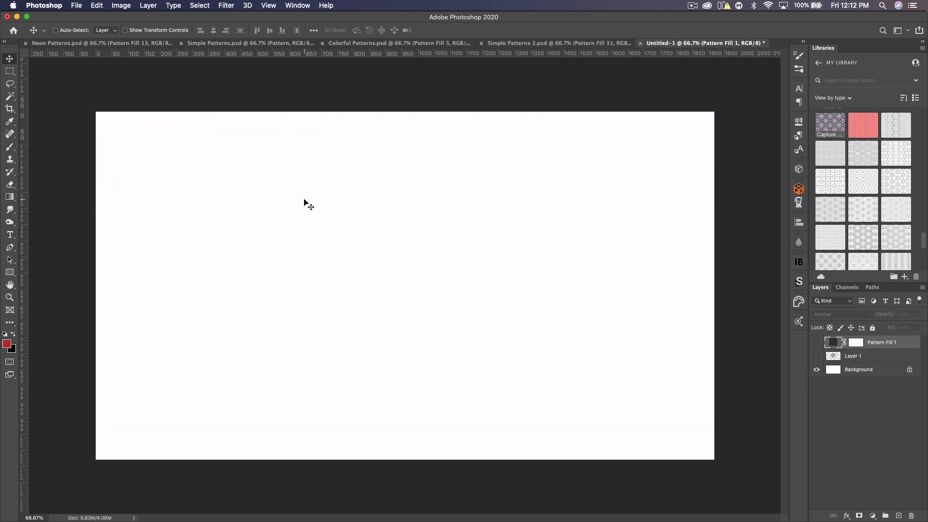
left_click(77, 4)
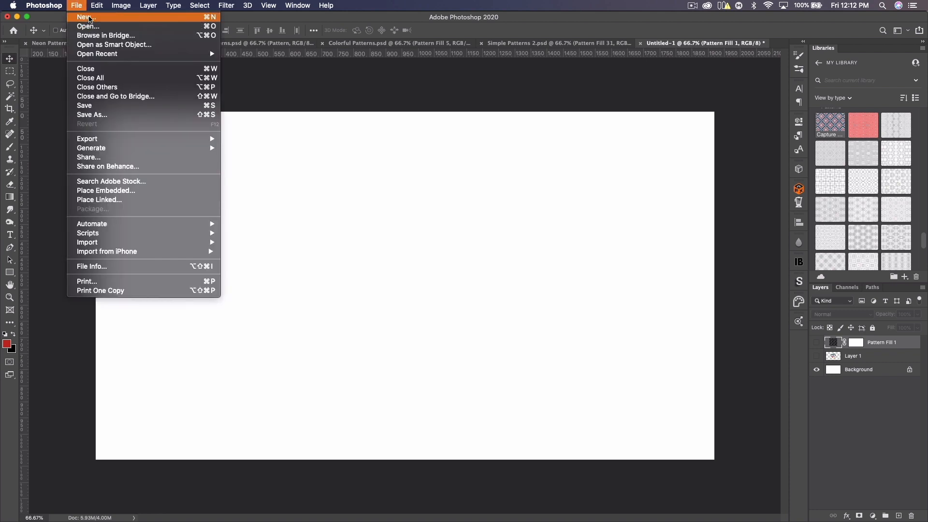
left_click(435, 108)
key("super+n")
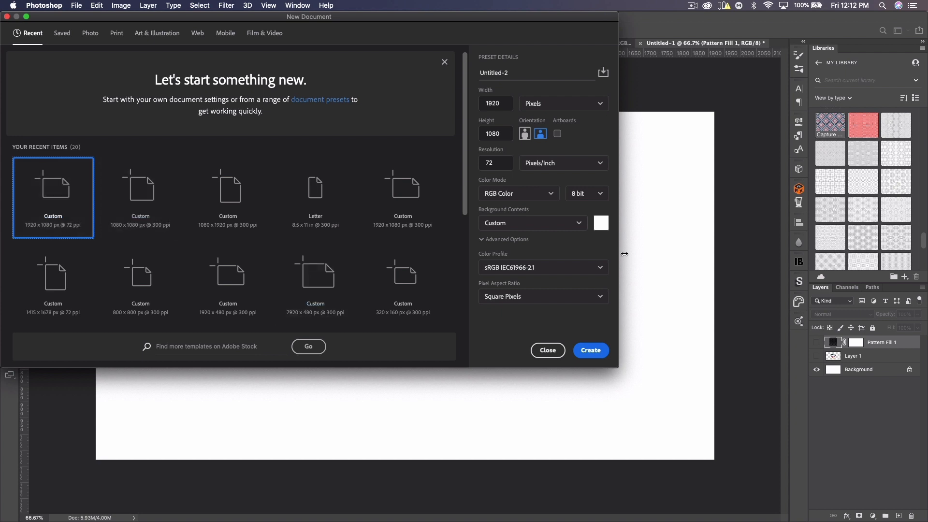
left_click(548, 350)
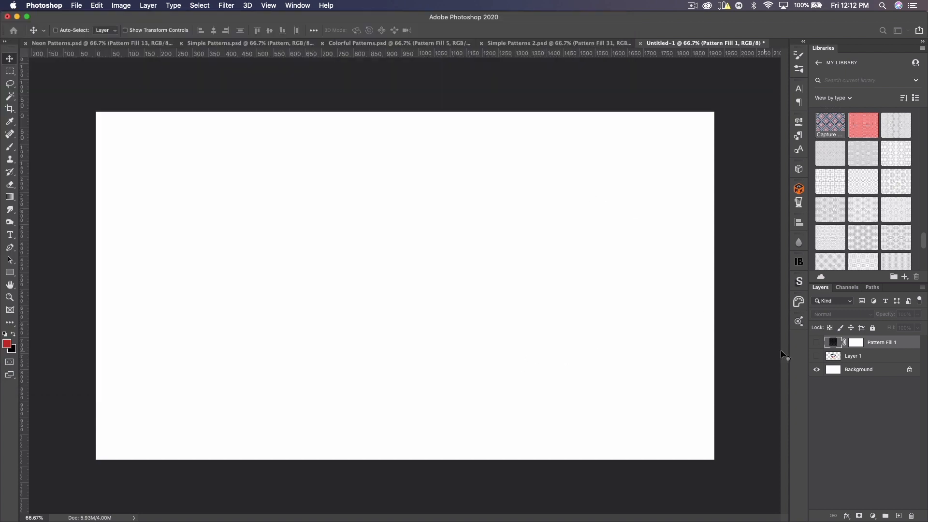
- Show and hide Layer 1 to view the source shape, and toggle Pattern Fill 1 to view its pattern
left_click(819, 357)
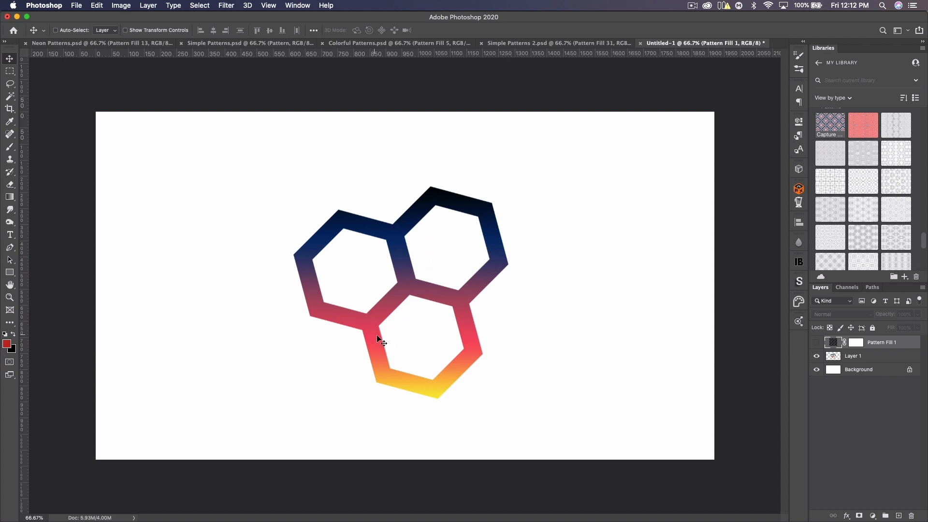
left_click(817, 357)
left_click(817, 342)
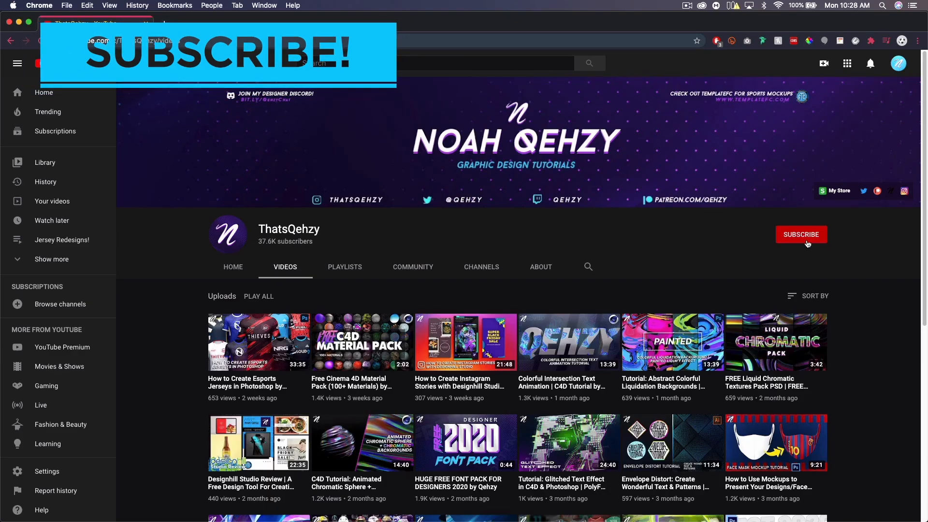
- In Chrome, subscribe to the ThatsQehzy YouTube channel and set its notifications to All
left_click(798, 235)
left_click(820, 235)
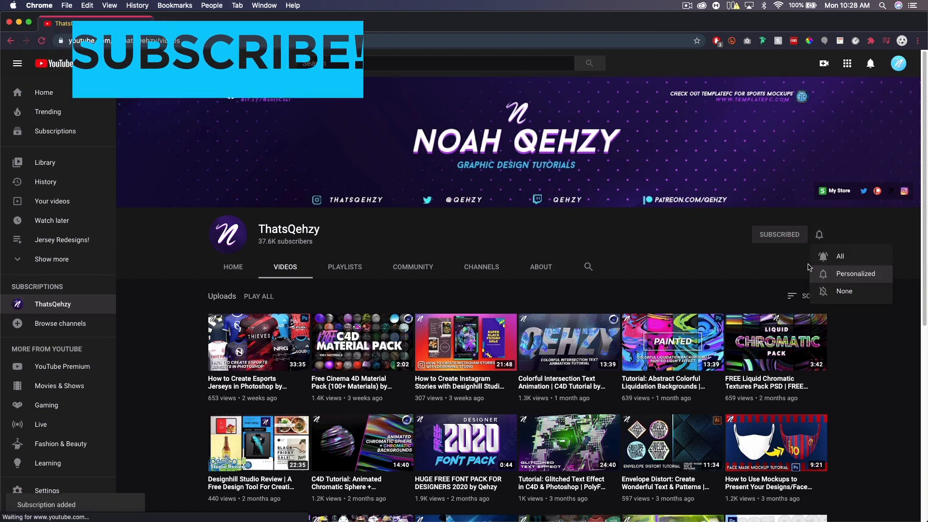
left_click(840, 252)
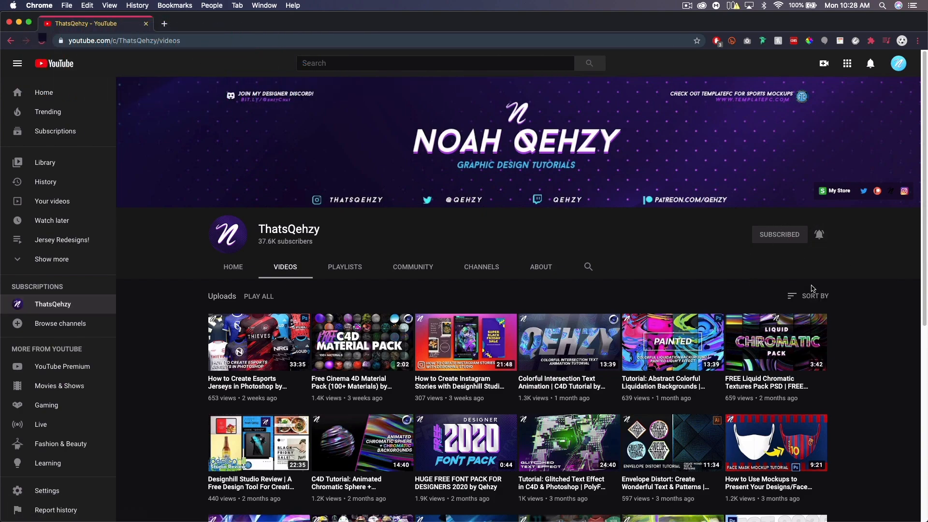
- Browse through the uploaded videos of the ThatsQehzy channel
scroll(841, 275, "down", 6)
scroll(841, 276, "down", 10)
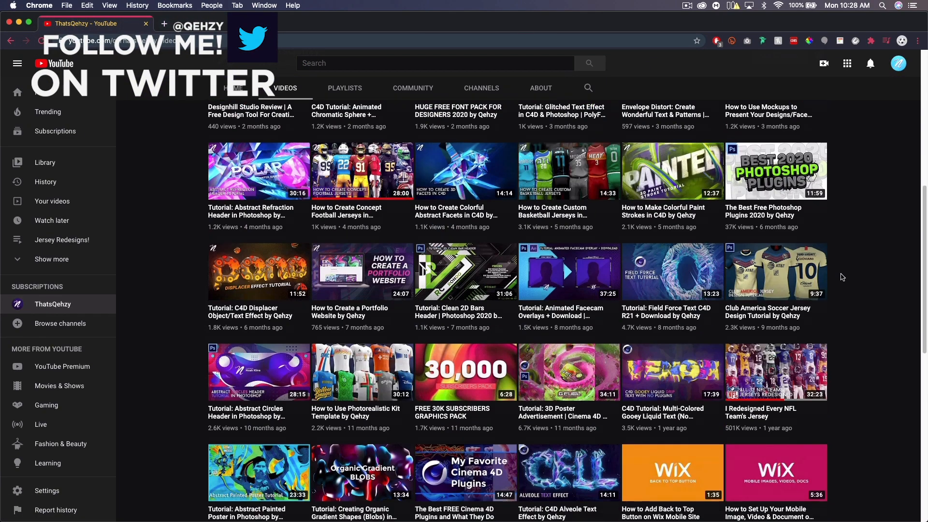
scroll(841, 277, "down", 7)
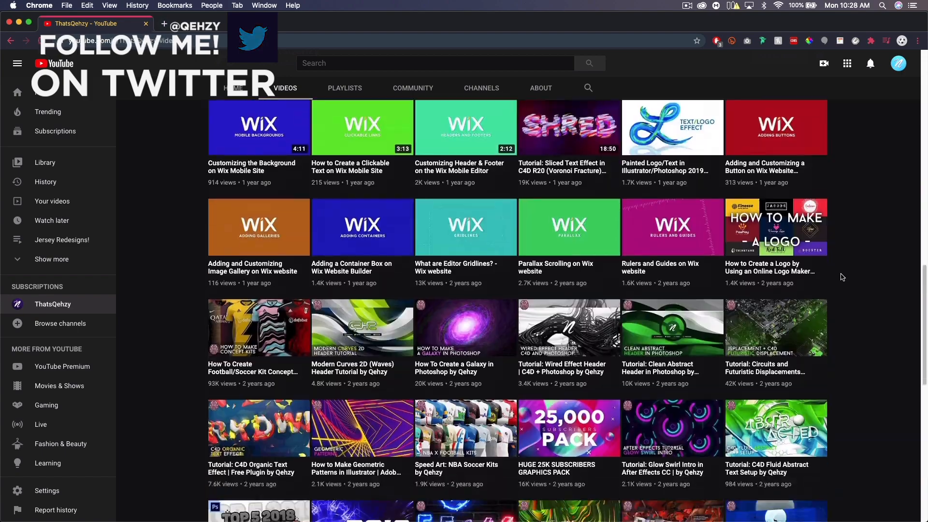
scroll(842, 277, "down", 7)
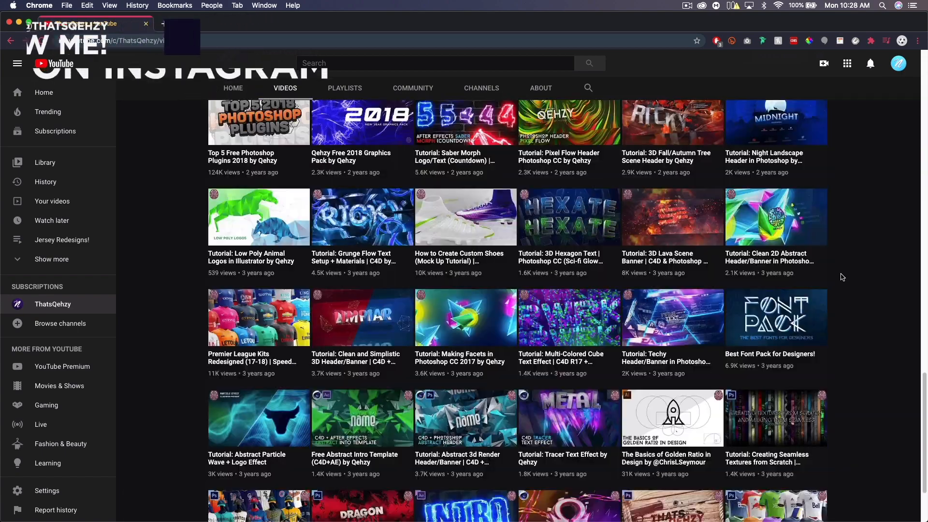
scroll(843, 277, "down", 8)
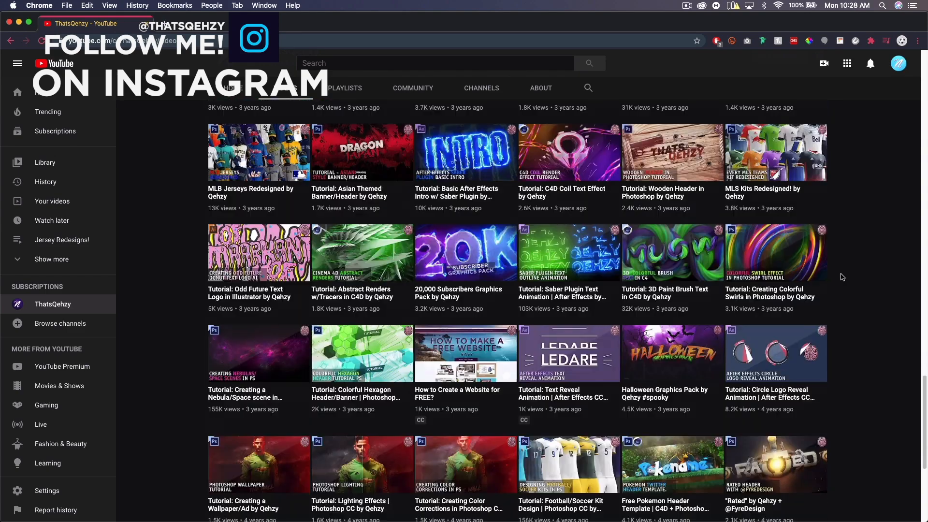
scroll(843, 277, "down", 5)
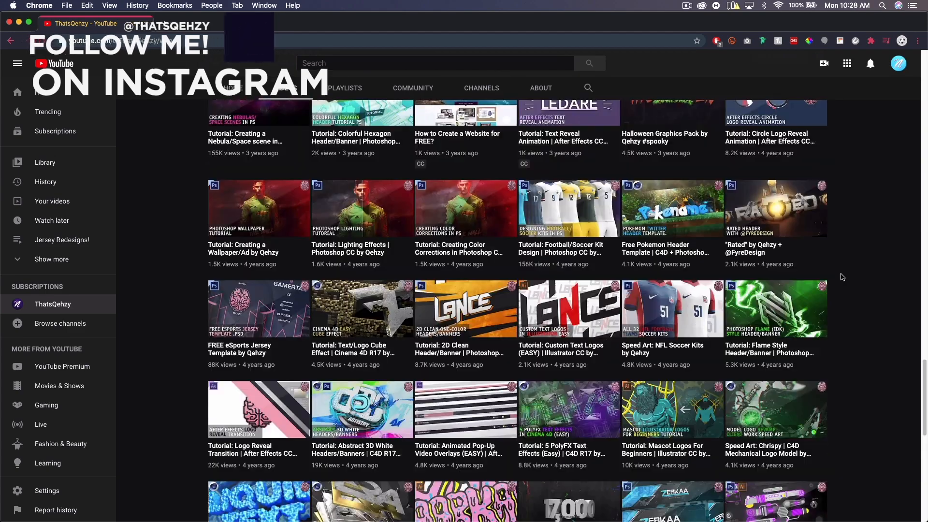
scroll(843, 277, "down", 3)
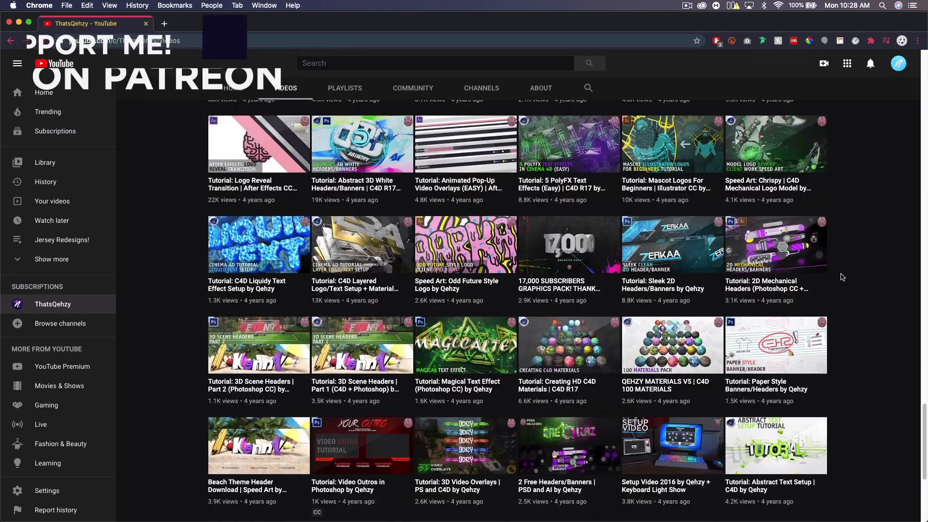
scroll(842, 277, "down", 4)
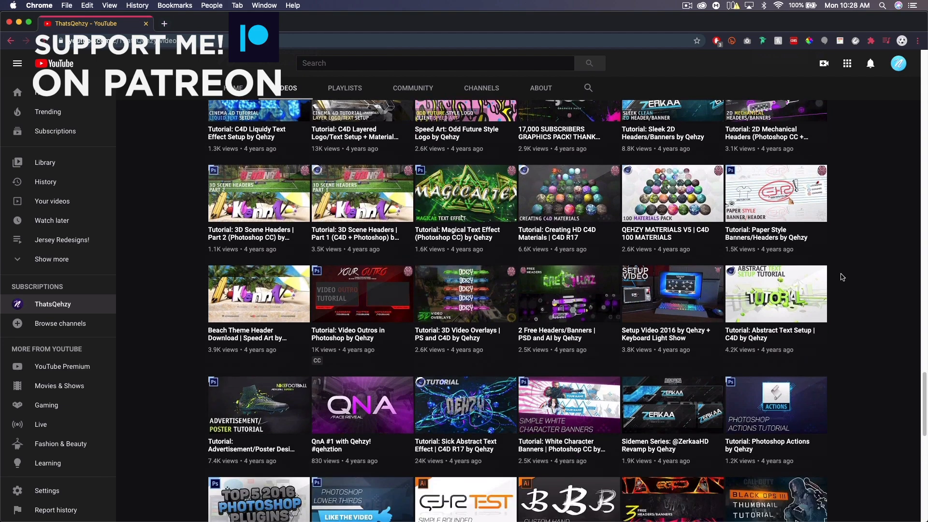
scroll(843, 277, "down", 3)
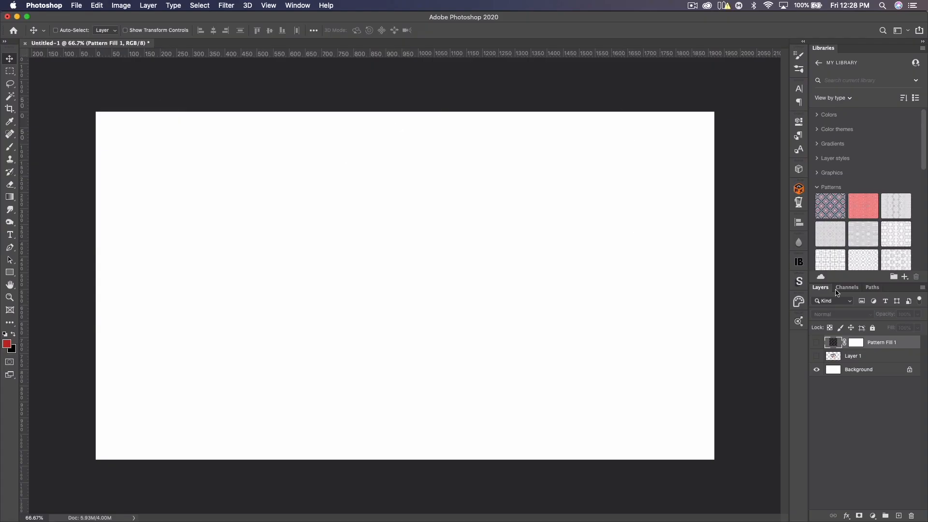
- Back in Photoshop, show and hide Pattern Fill 1 in Untitled-1 to preview the hexagon pattern
left_click(816, 343)
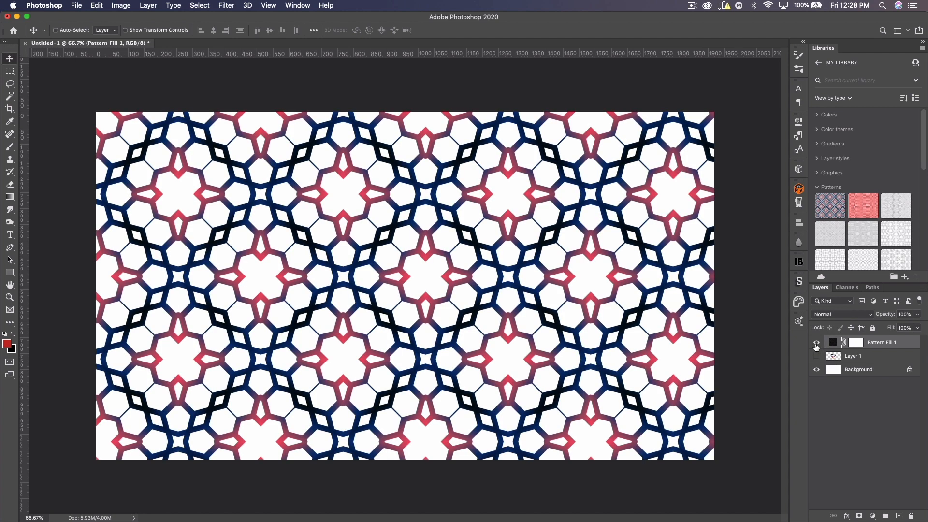
left_click(816, 345)
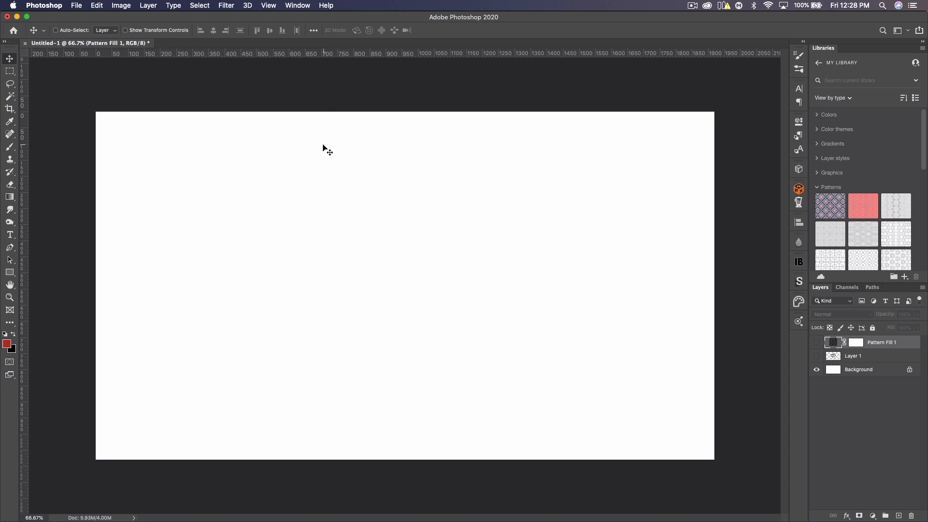
- Add a new layer above Pattern Fill 1 and stamp the three-hexagon brush once in red near the canvas centre
left_click(10, 147)
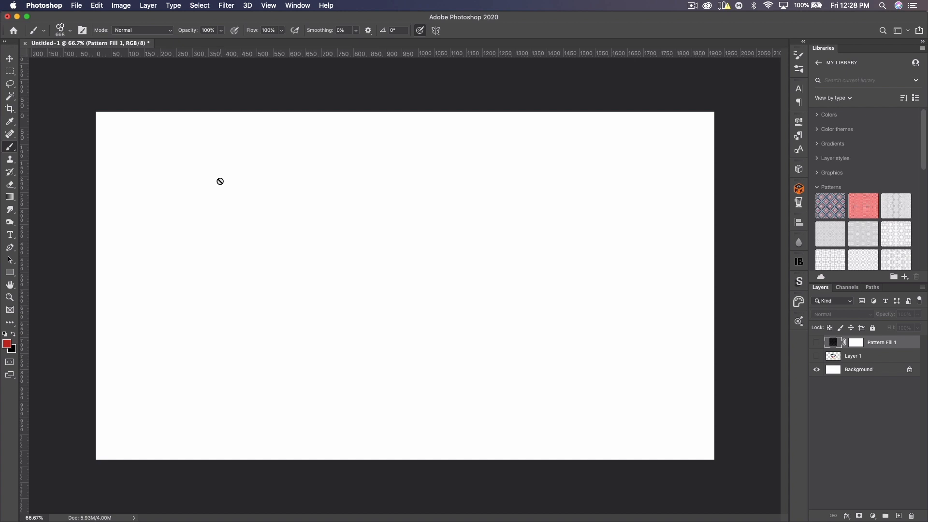
key("v")
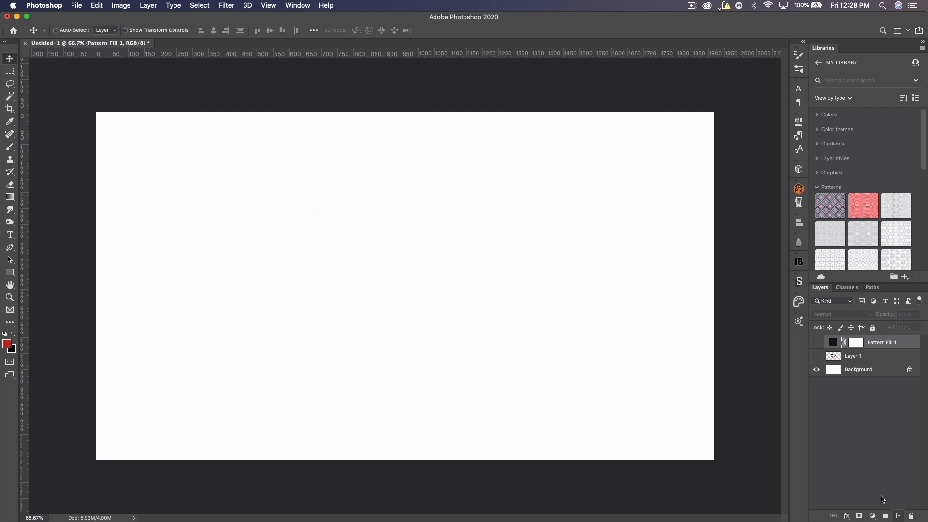
left_click(899, 515)
left_click(14, 147)
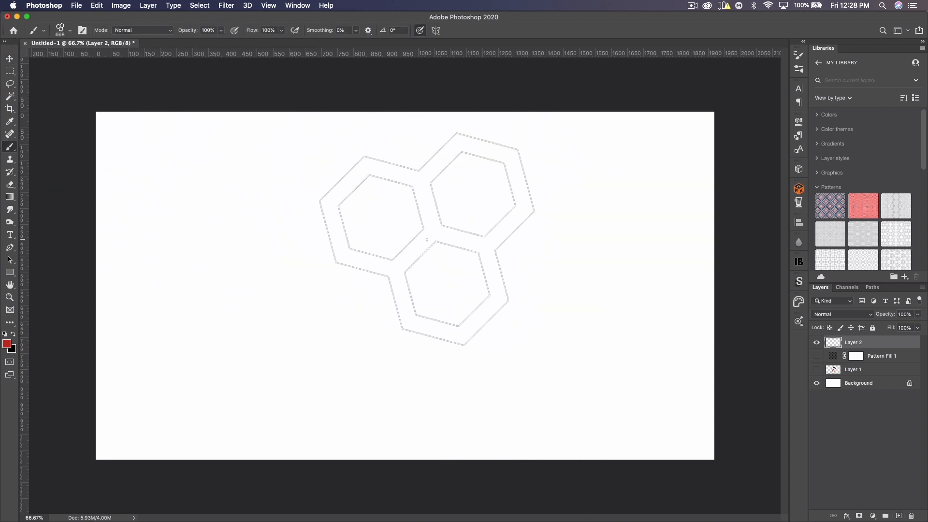
left_click(817, 370)
left_click(816, 370)
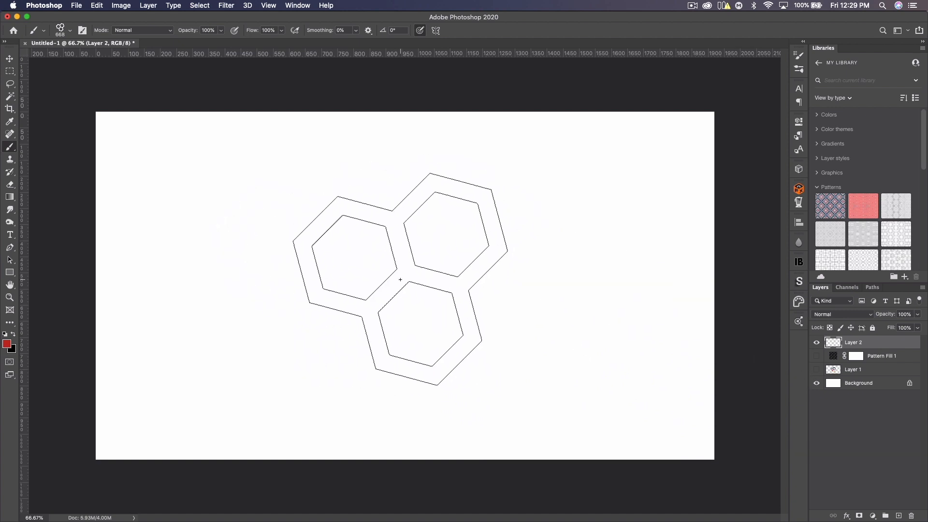
left_click(400, 280)
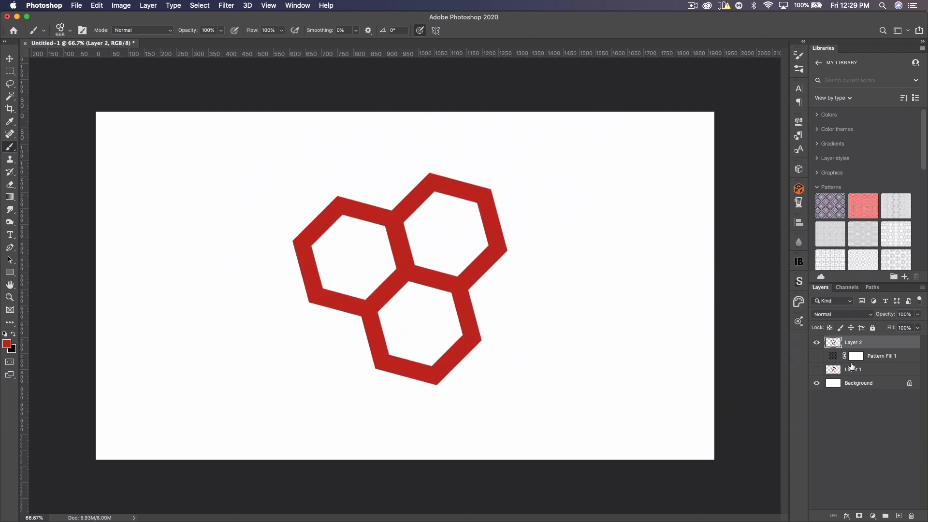
- Apply a gradient overlay to Layer 2 using the purple-to-green preset from Qehzy Gradients, and rasterize its layer style
double_click(883, 342)
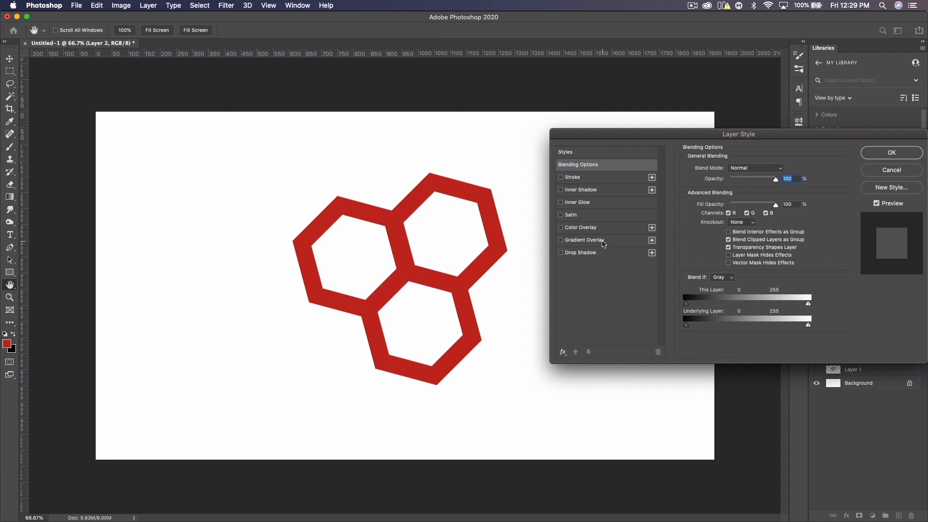
left_click(604, 241)
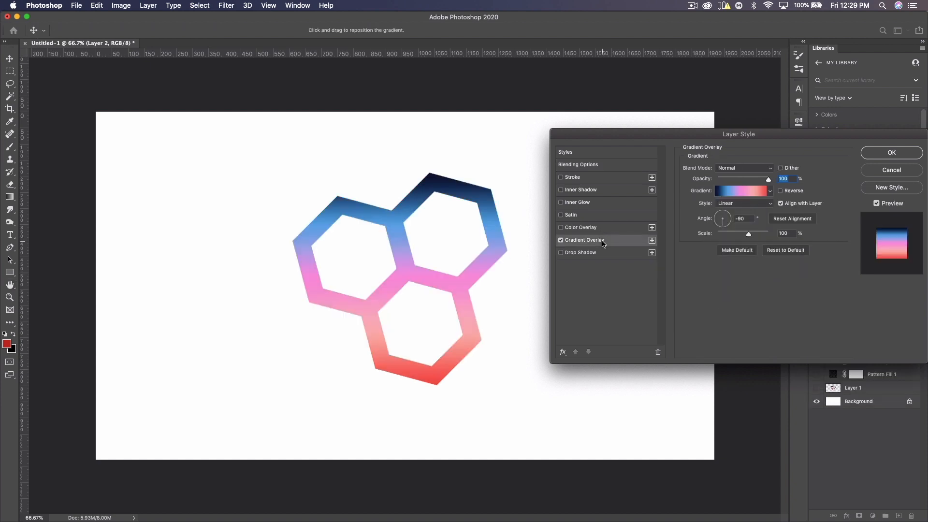
left_click(771, 193)
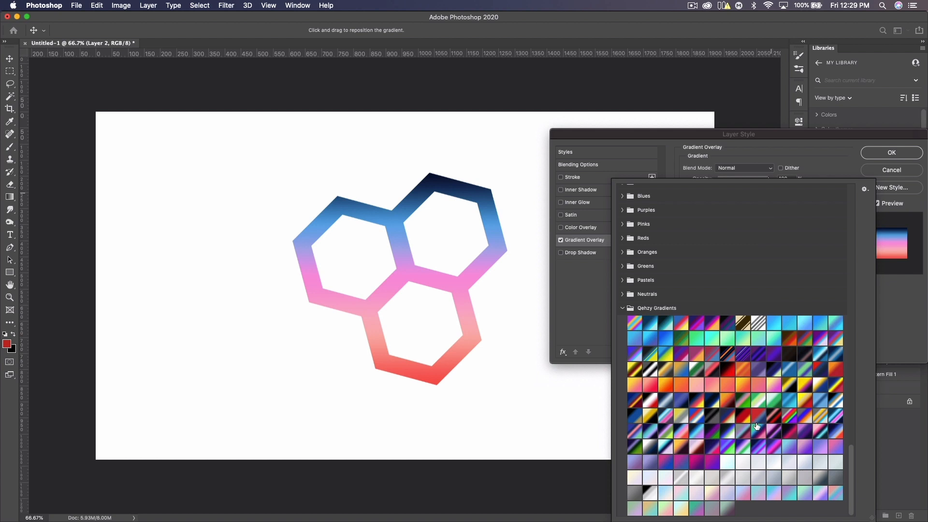
left_click(763, 448)
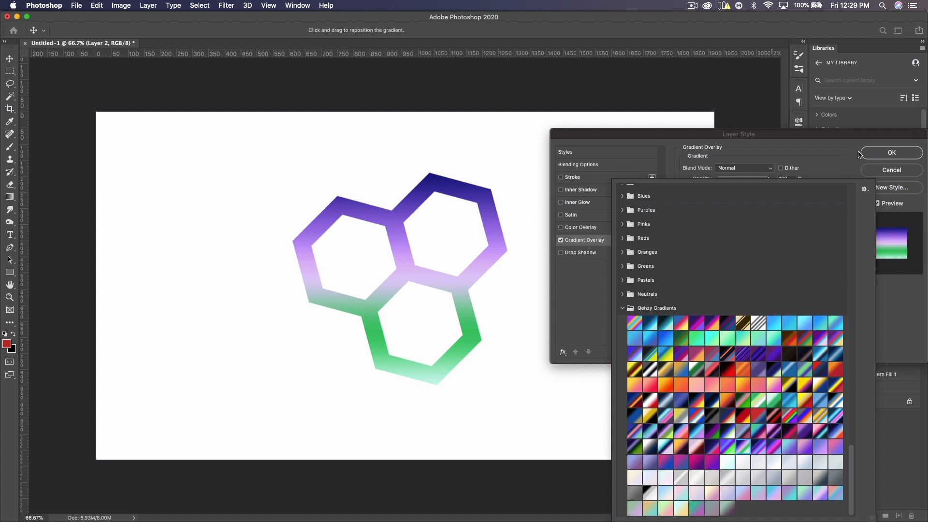
left_click(892, 153)
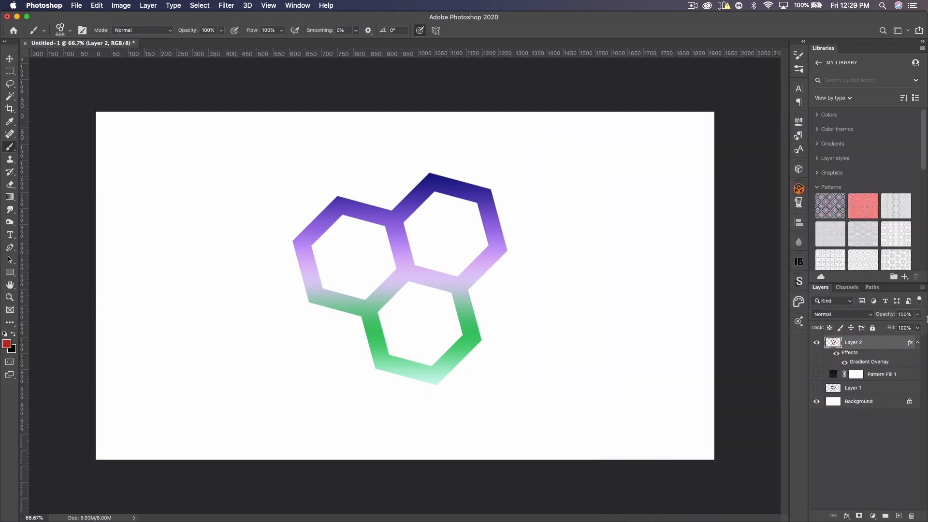
right_click(893, 350)
left_click(817, 256)
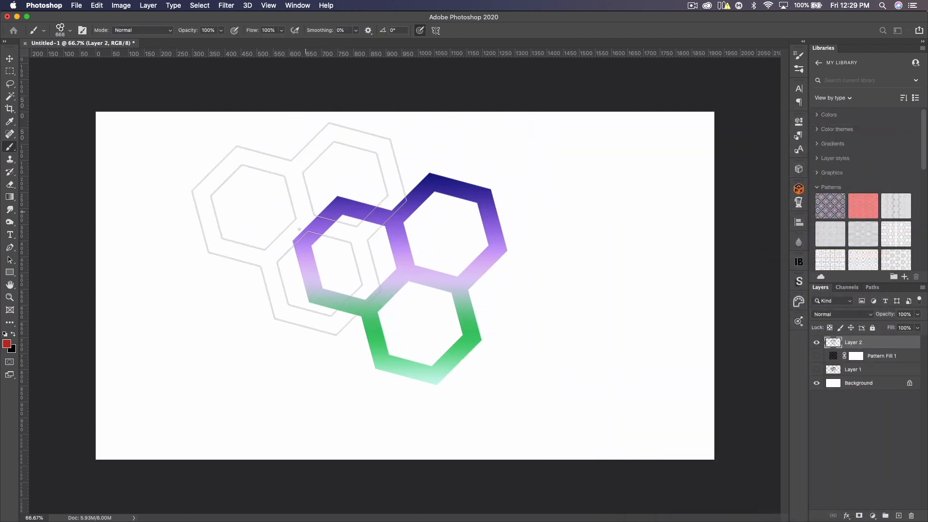
- Start Create From Image with the gradient hexagons on Layer 2 and enlarge its window
left_click(10, 58)
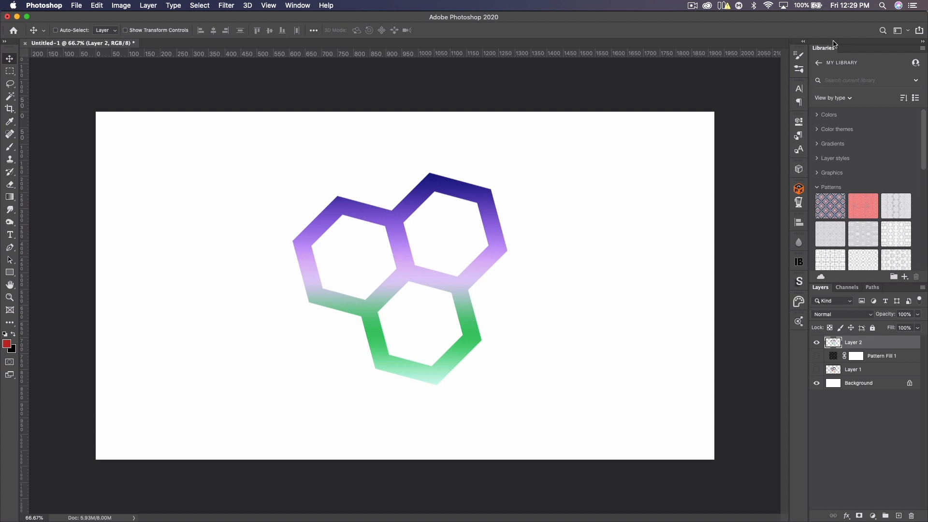
left_click(911, 277)
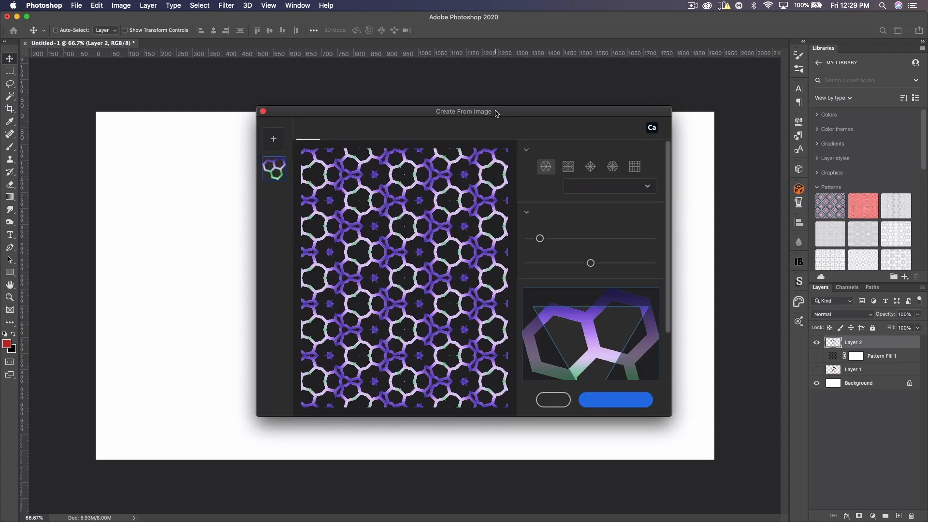
double_click(497, 113)
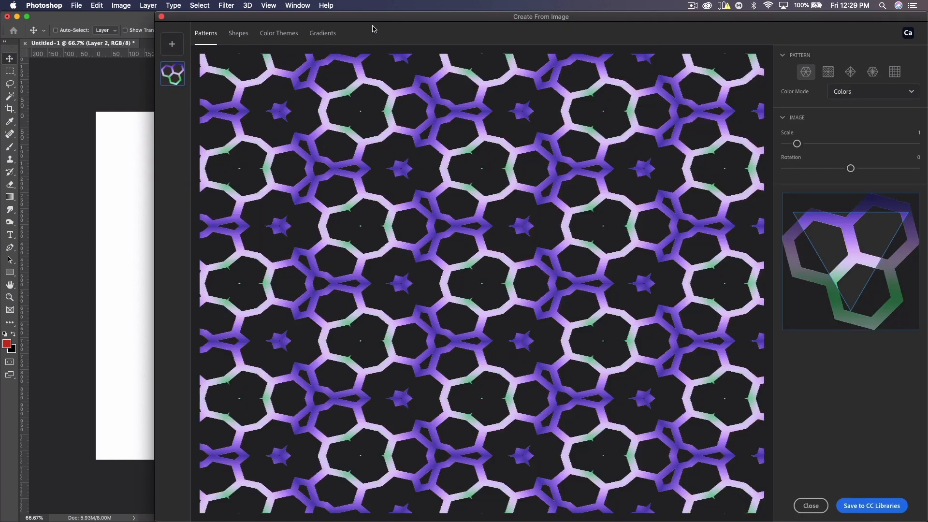
- Look through the gradients, color themes and shapes extracted from the hexagons, and return to the patterns
left_click(325, 35)
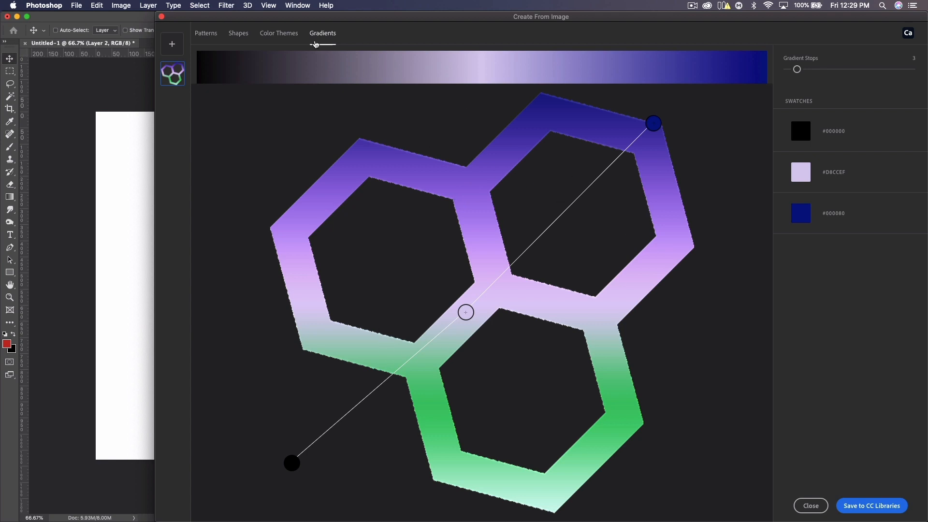
left_click(279, 33)
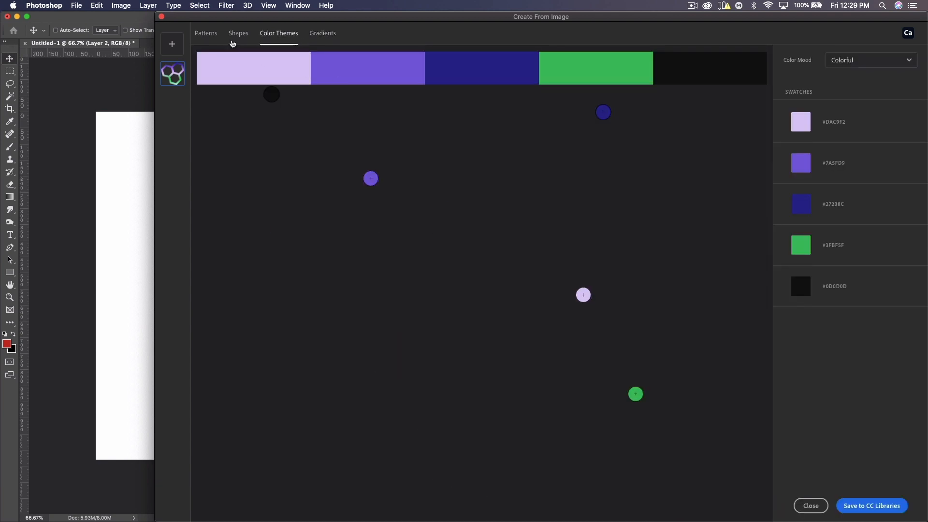
left_click(236, 35)
left_click(207, 35)
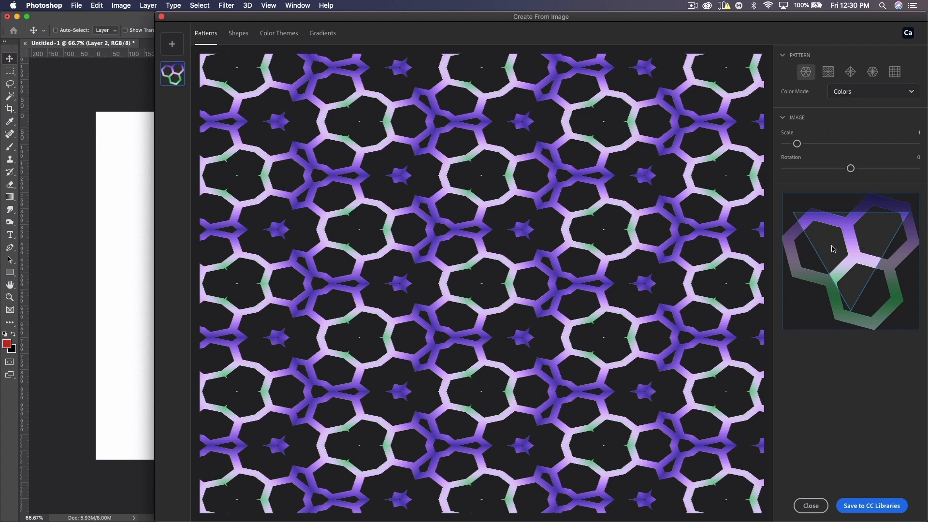
- Preview the plain grid pattern layout, return to the triangular layout and view the color mode options
left_click(896, 72)
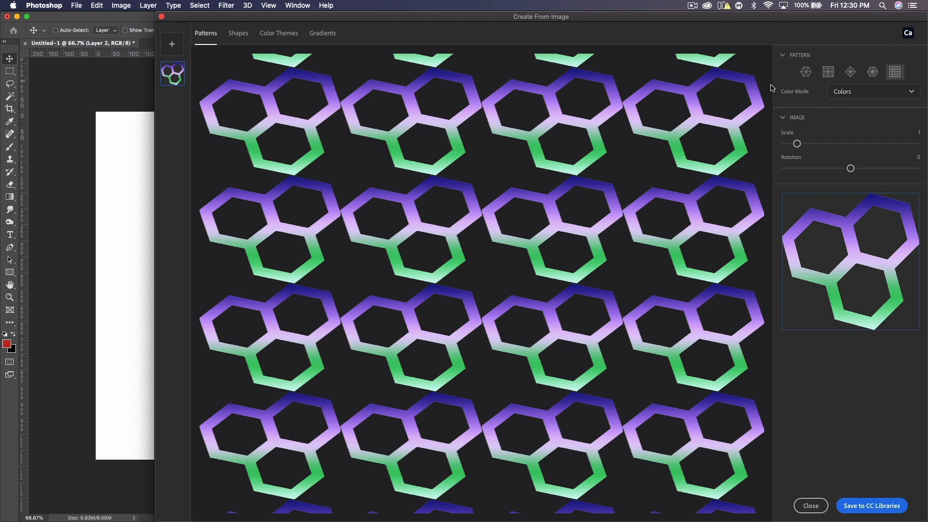
left_click(807, 72)
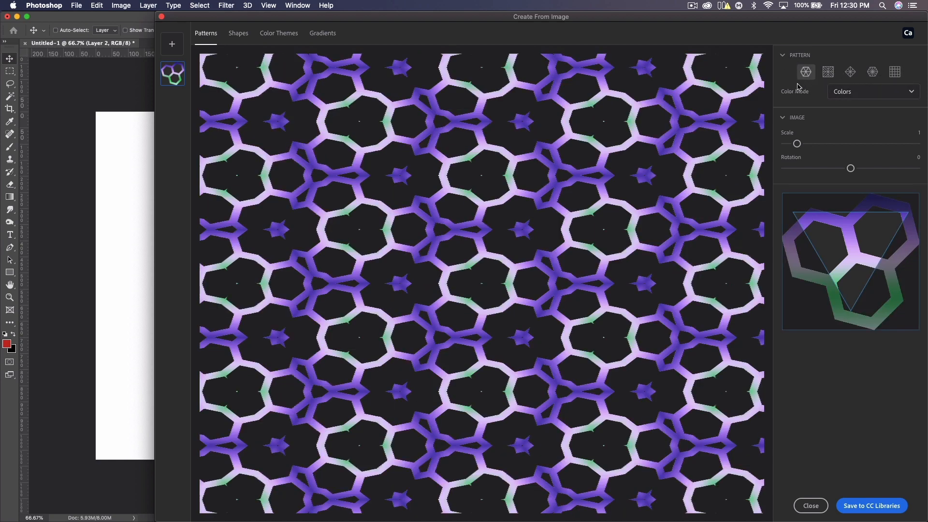
left_click(851, 93)
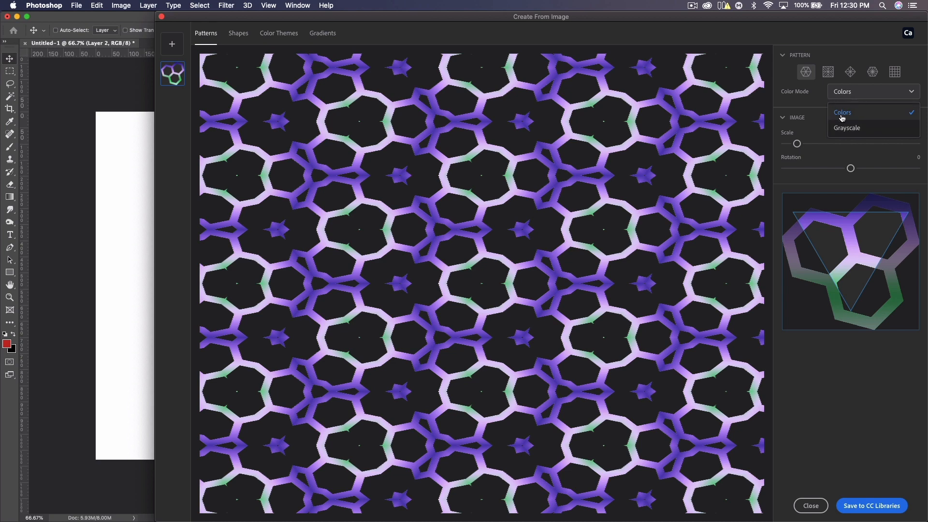
left_click(792, 101)
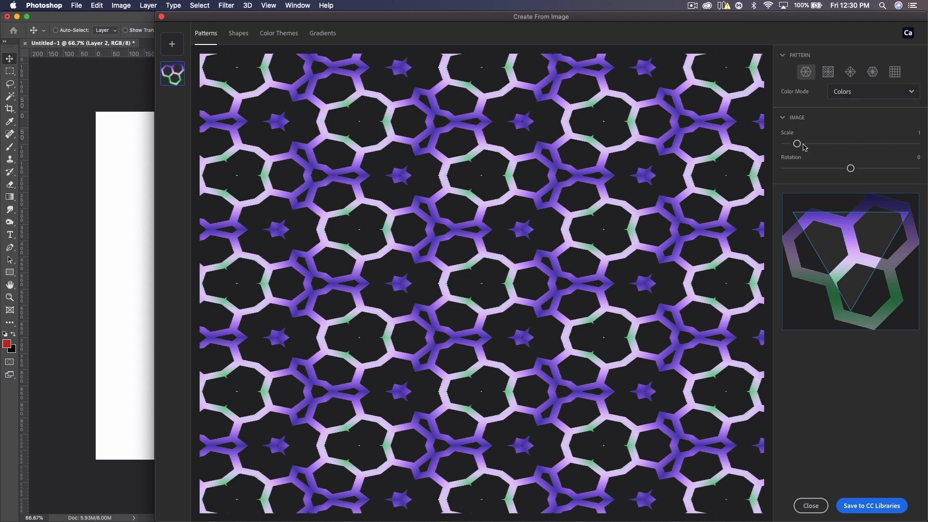
- Reposition the hexagons within the triangular sampling area and set the image rotation to -16 at scale 1
mouse_move(797, 143)
left_mouse_down()
mouse_move(833, 141)
mouse_move(787, 153)
mouse_move(798, 153)
left_mouse_up()
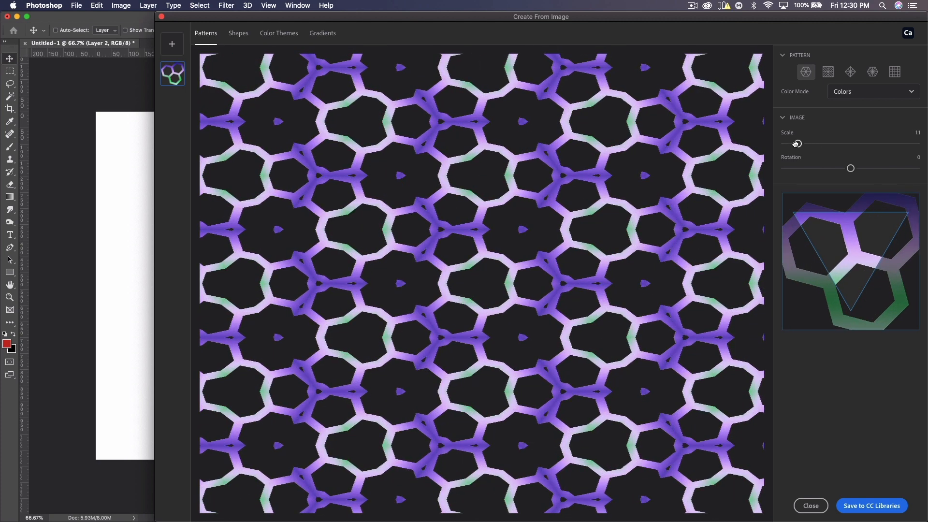
left_click_drag(795, 144, 794, 144)
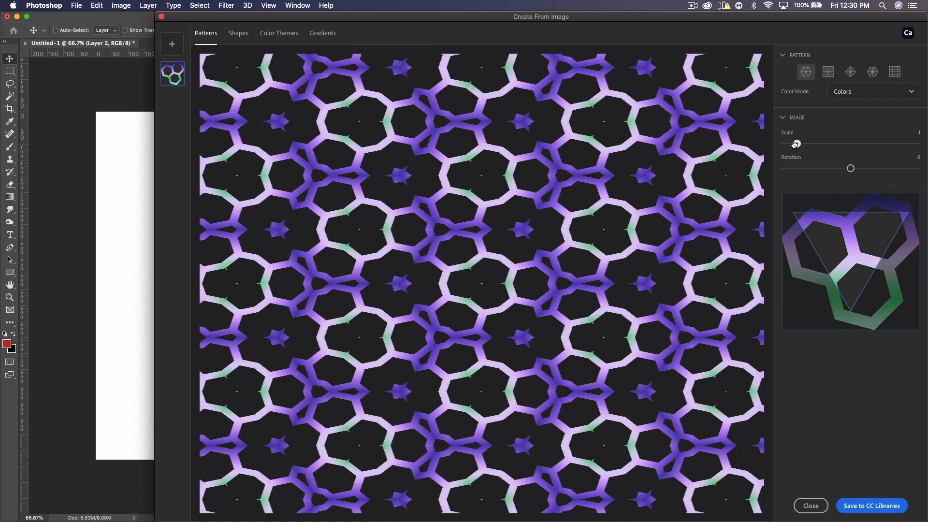
left_click_drag(849, 167, 863, 186)
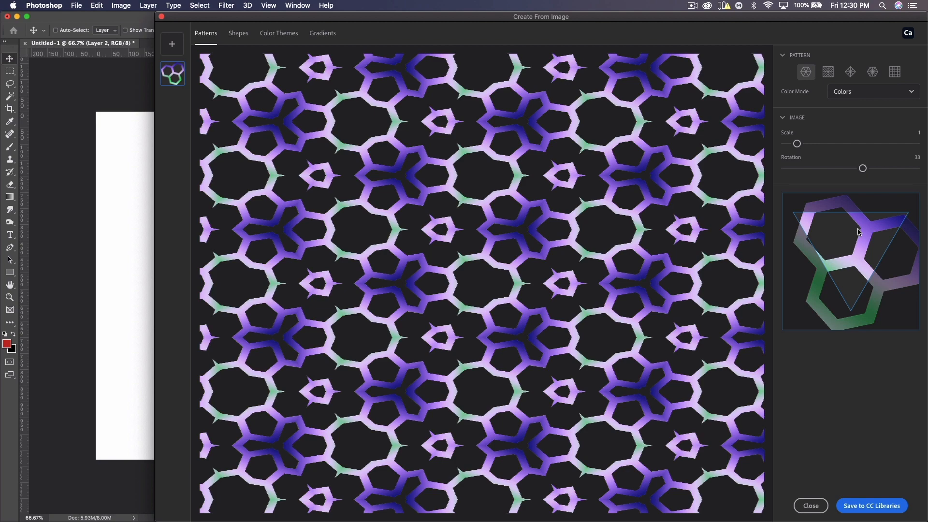
mouse_move(848, 255)
left_mouse_down()
mouse_move(854, 245)
mouse_move(859, 260)
mouse_move(857, 250)
left_mouse_up()
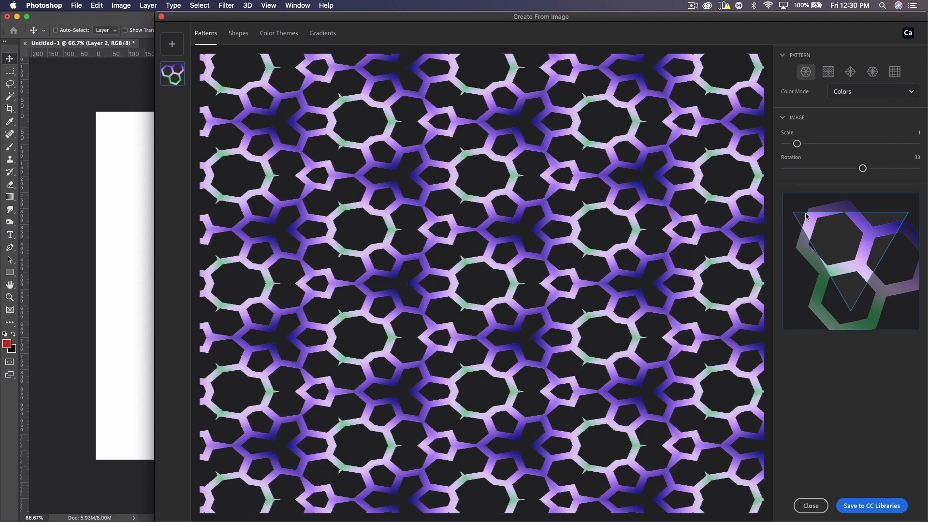
left_click_drag(868, 274, 842, 249)
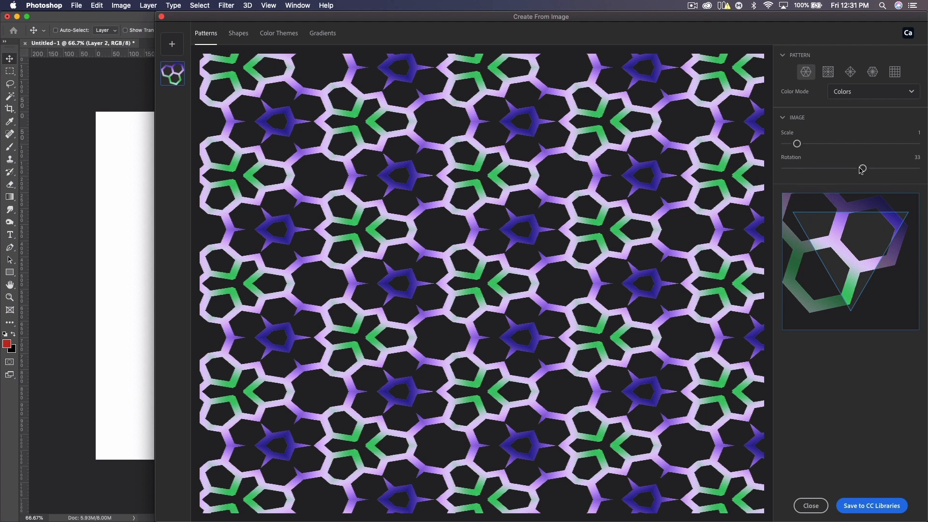
mouse_move(862, 169)
left_mouse_down()
mouse_move(833, 169)
mouse_move(845, 169)
left_mouse_up()
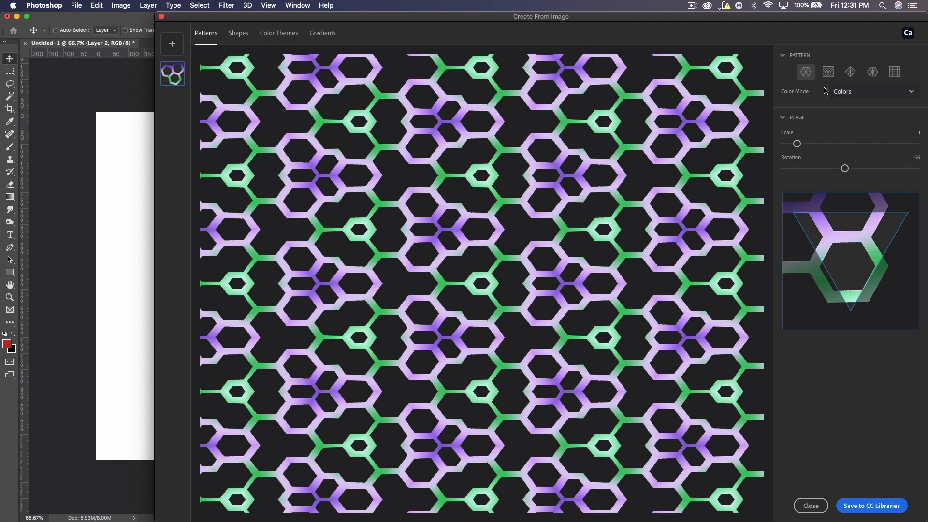
- Try the square layout at scale 1.6 and rotation -77, and the diamond layout at rotation 110
left_click(829, 72)
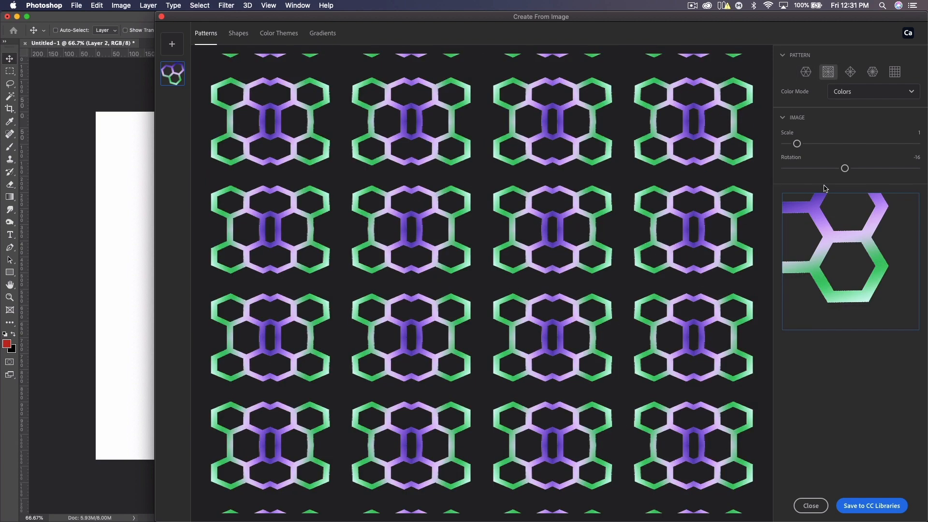
left_click_drag(845, 168, 804, 144)
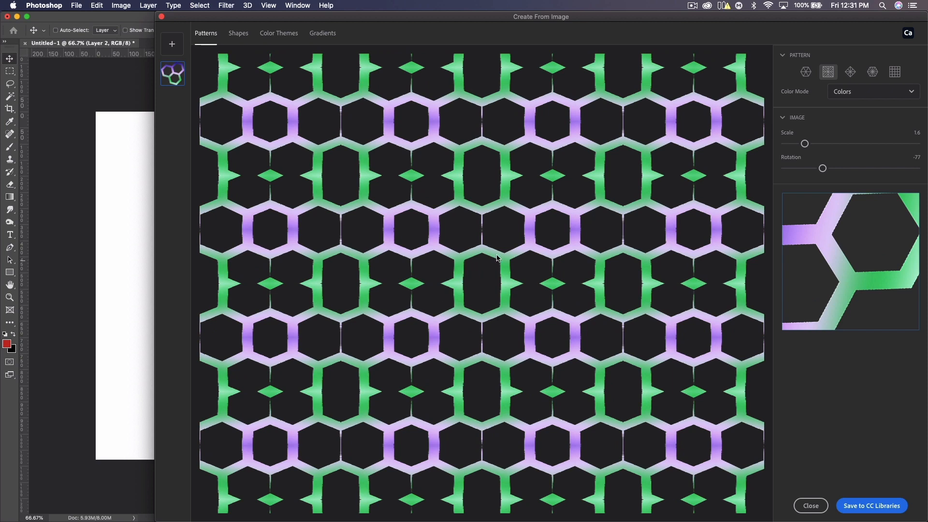
left_click(850, 71)
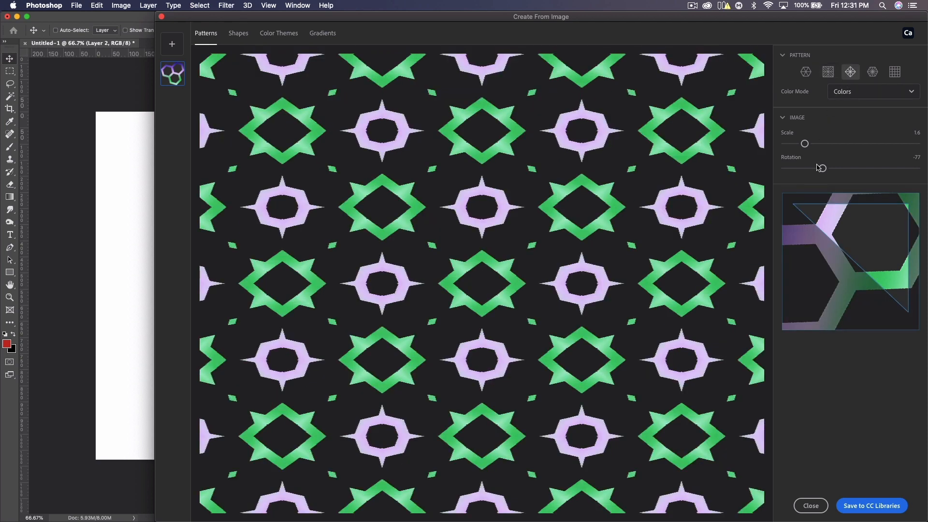
left_click_drag(822, 168, 891, 169)
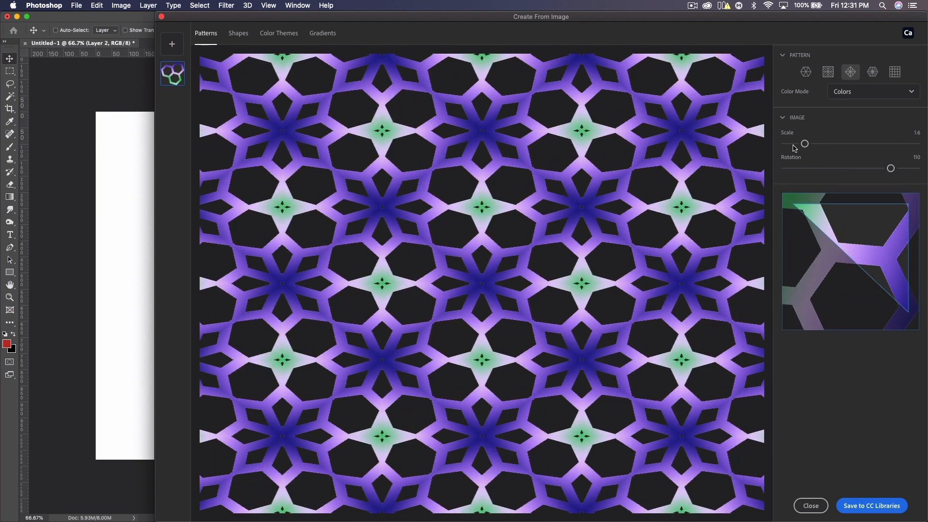
mouse_move(804, 144)
left_mouse_down()
mouse_move(786, 146)
mouse_move(836, 147)
mouse_move(802, 149)
left_mouse_up()
- Try the hexagonal pattern layout with an image scale of 1.5 and rotation of -45
left_click(872, 72)
left_click_drag(806, 144, 803, 143)
mouse_move(841, 169)
left_mouse_down()
mouse_move(795, 169)
mouse_move(834, 169)
left_mouse_up()
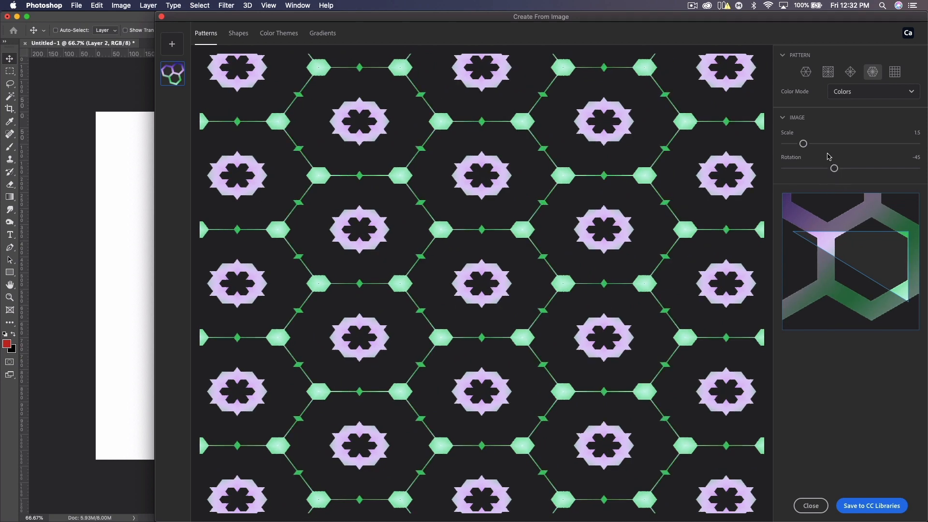
- Set the pattern to the triangular layout at scale 1 and rotation -15, save it to CC Libraries and close Create From Image
left_click(804, 72)
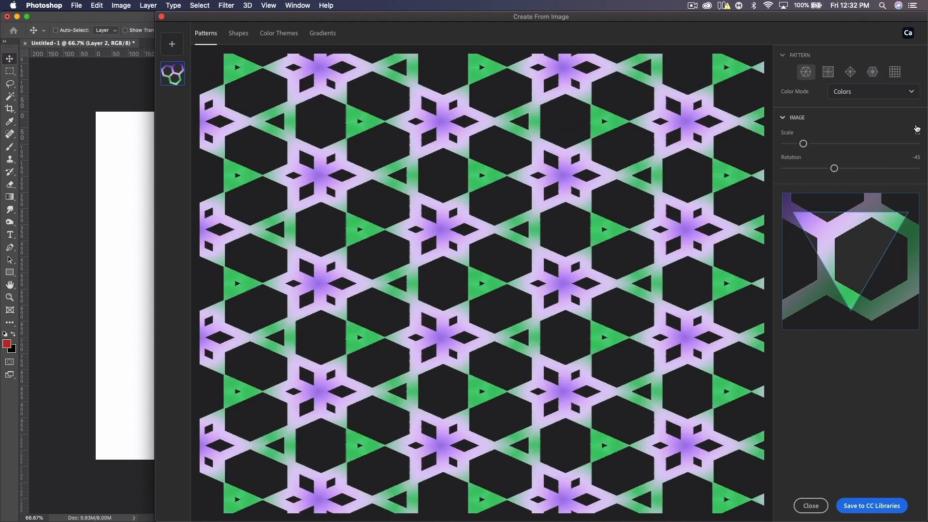
left_click_drag(800, 146, 845, 168)
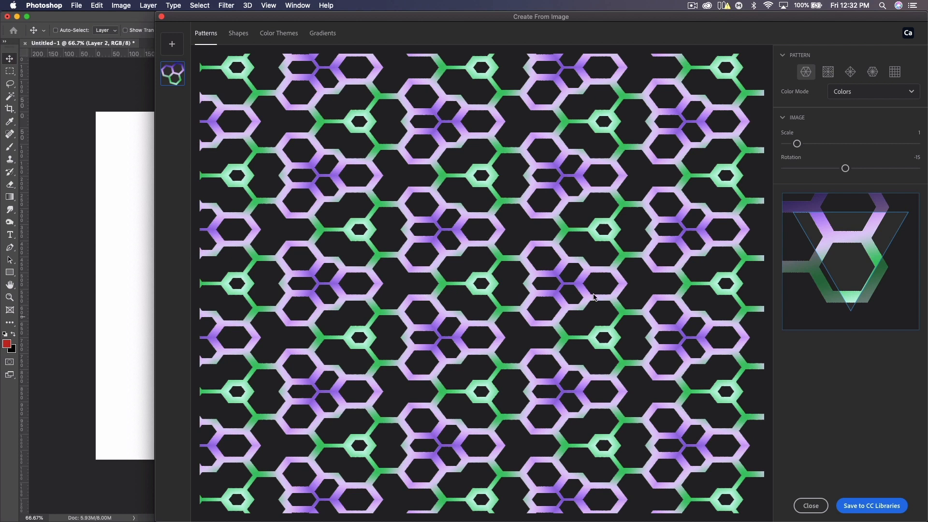
left_click(869, 507)
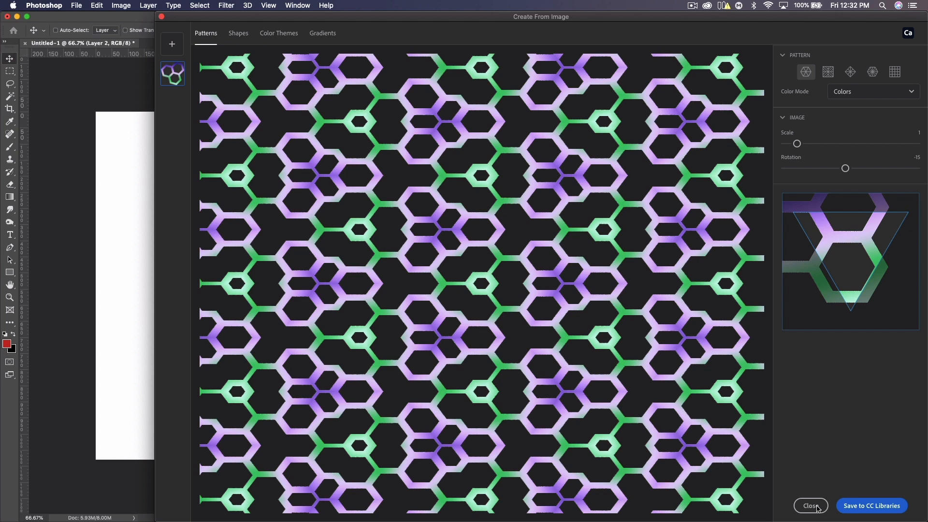
left_click(811, 505)
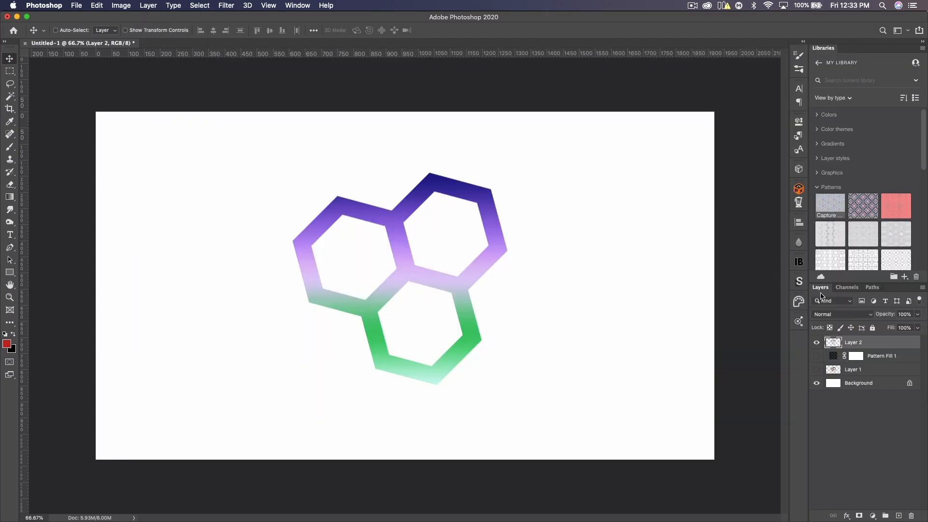
- Hide Layer 2 and apply the newly saved hexagon pattern from the library as a pattern fill layer
left_click(817, 343)
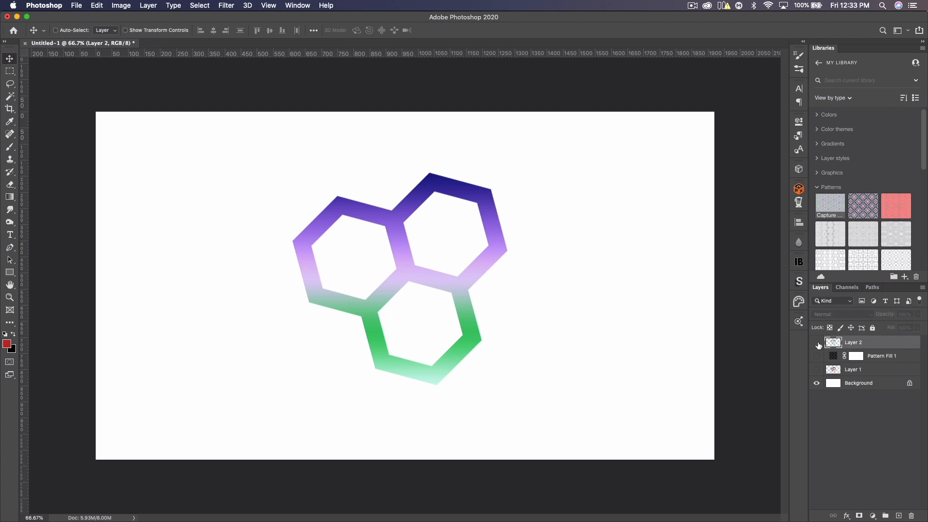
double_click(830, 203)
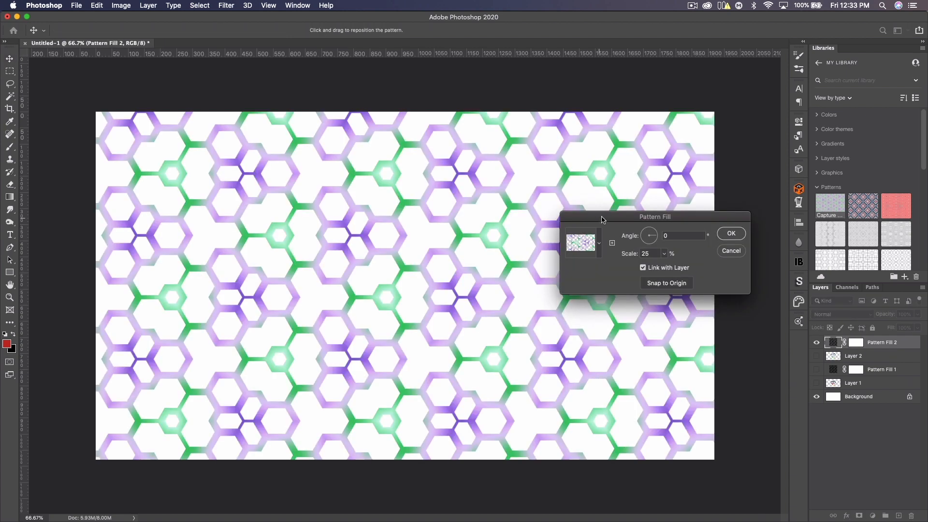
left_click_drag(598, 219, 650, 220)
- Try the hexagon pattern fill at 100% scale and return it to 25%
left_click(695, 254)
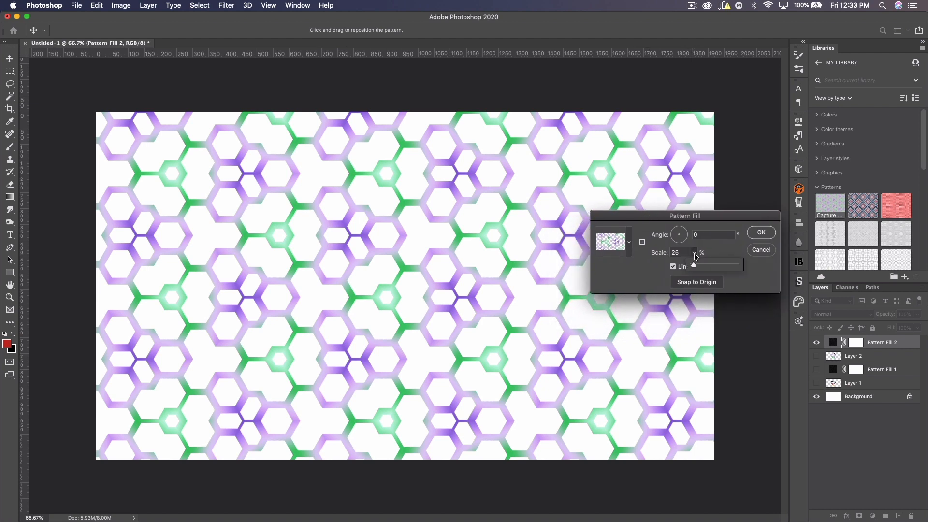
left_click(678, 252)
type("100")
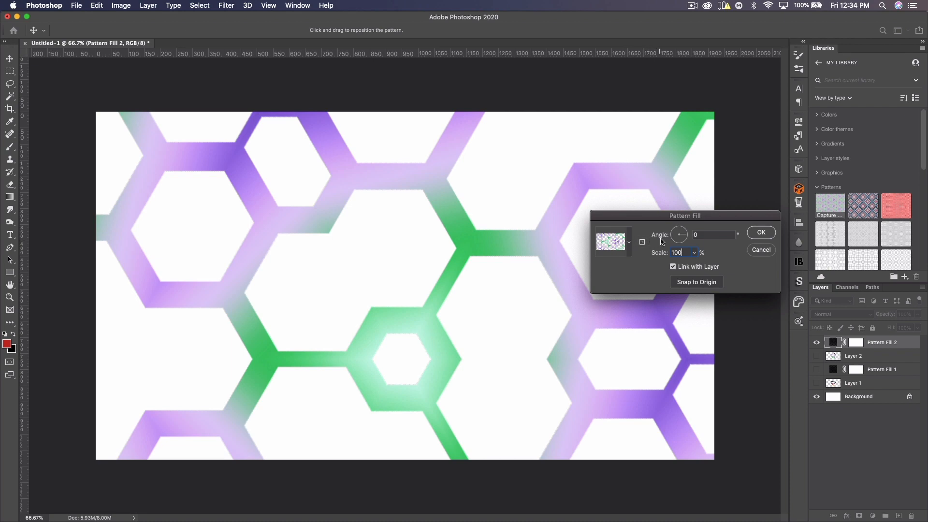
key("BackSpace")
key("BackSpace")
key("BackSpace")
type("25")
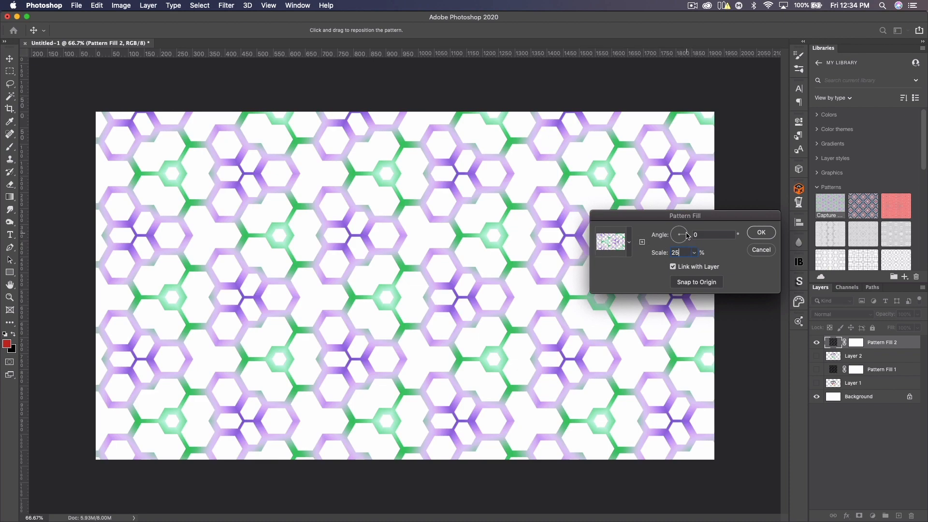
- Try rotating the hexagon pattern fill to an angle of 85.04° and reposition it on the canvas
key("shift+Tab")
left_click_drag(685, 236, 711, 218)
left_click_drag(666, 363, 617, 325)
left_click_drag(680, 230, 682, 209)
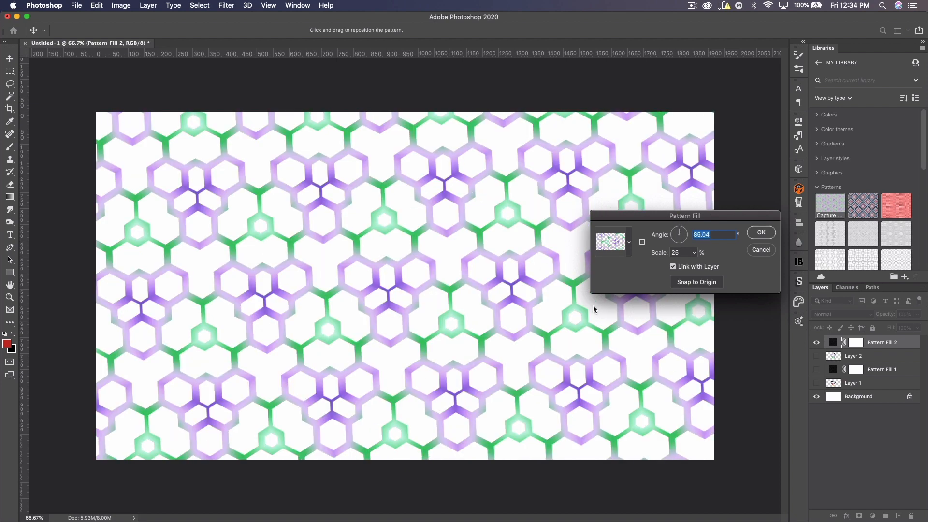
left_click_drag(451, 237, 451, 234)
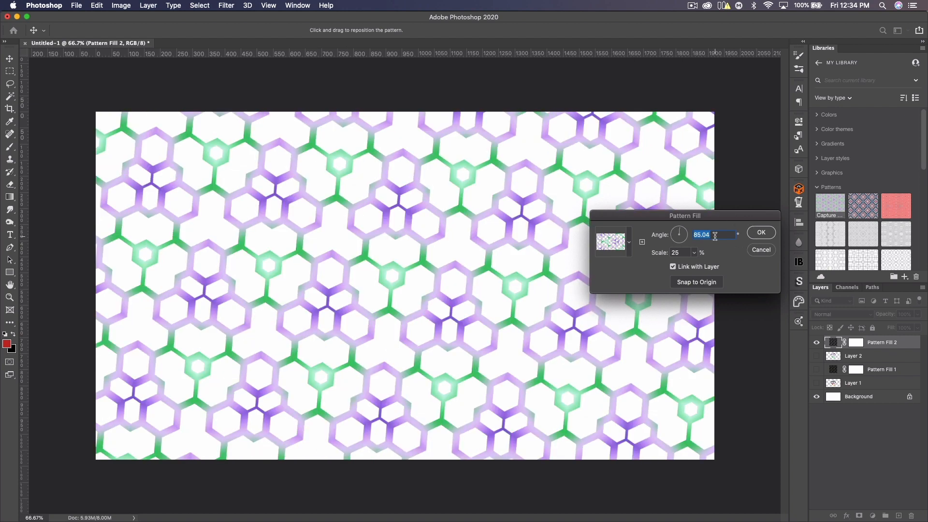
- Apply the hexagon pattern fill at an angle of 0° and shift the pattern's position on the canvas
type("0")
left_click(767, 240)
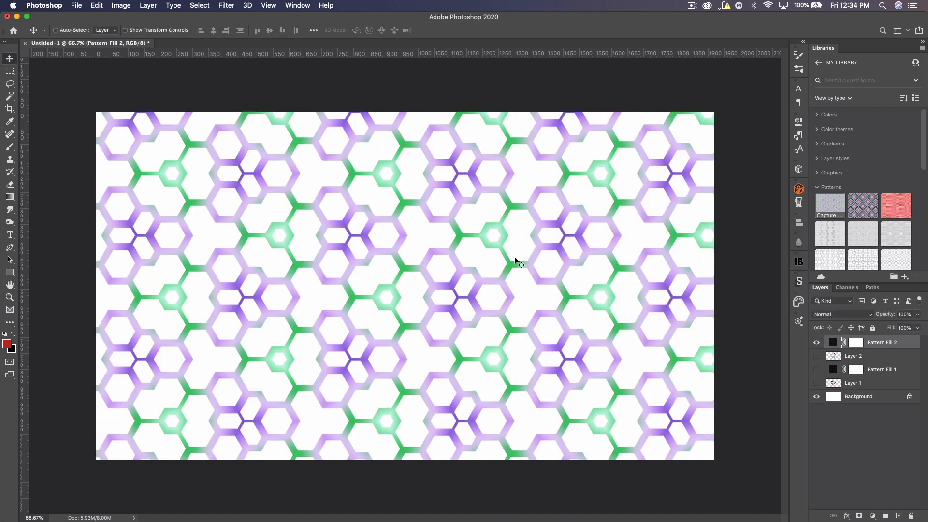
left_click_drag(518, 204, 802, 239)
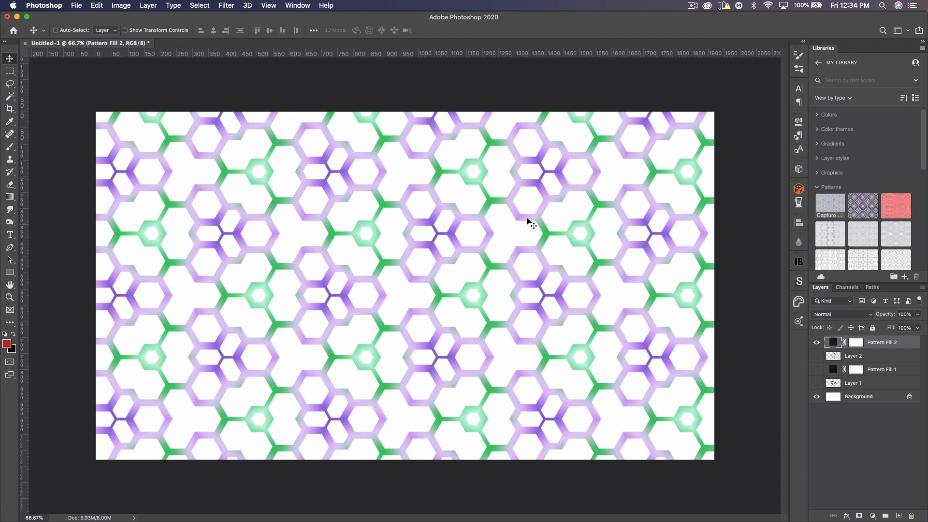
- With Pattern Fill 2 hidden, stamp red vertical stripes on a new layer using the 2500 px stripe brush from Qehzy Brush Pack 2
left_click(817, 344)
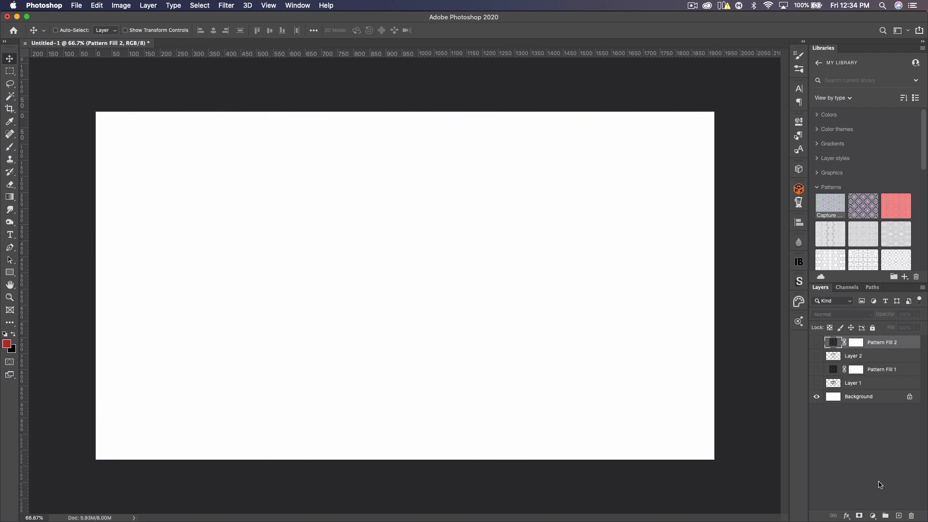
left_click(899, 516)
left_click(9, 146)
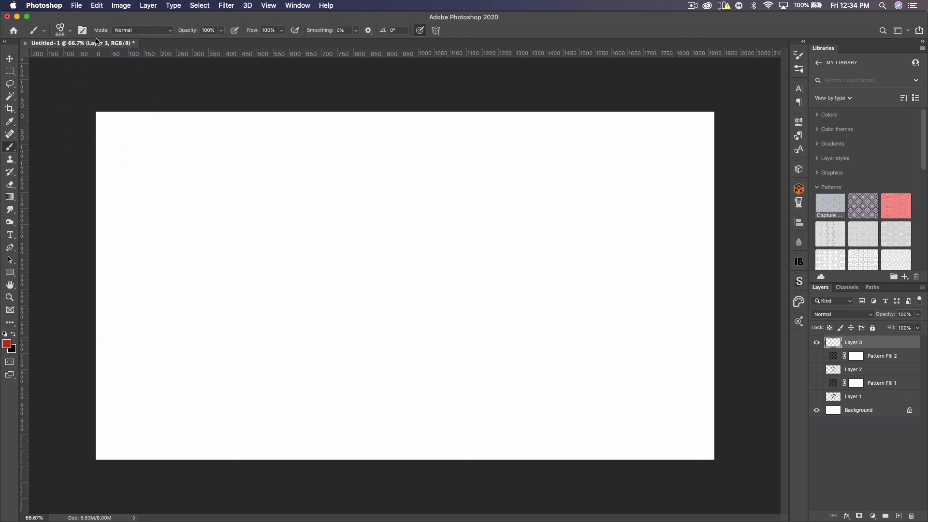
left_click(69, 34)
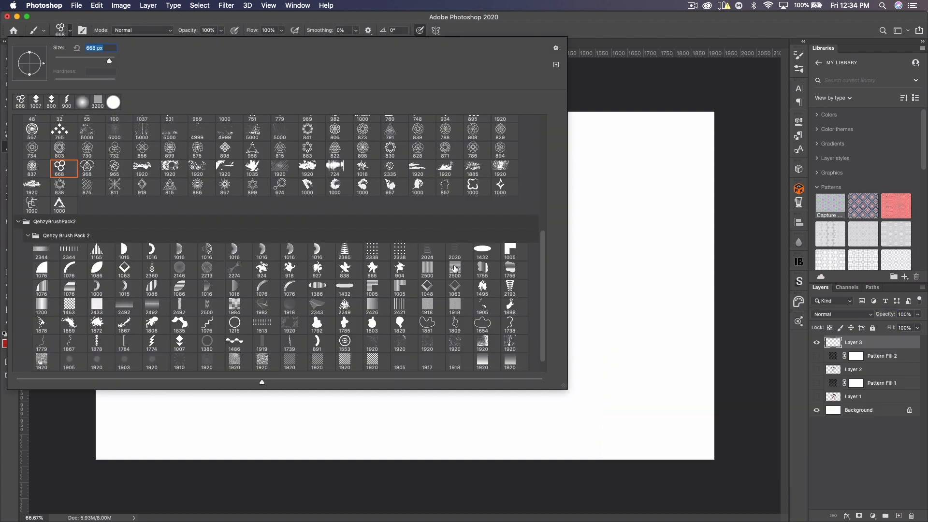
left_click(427, 270)
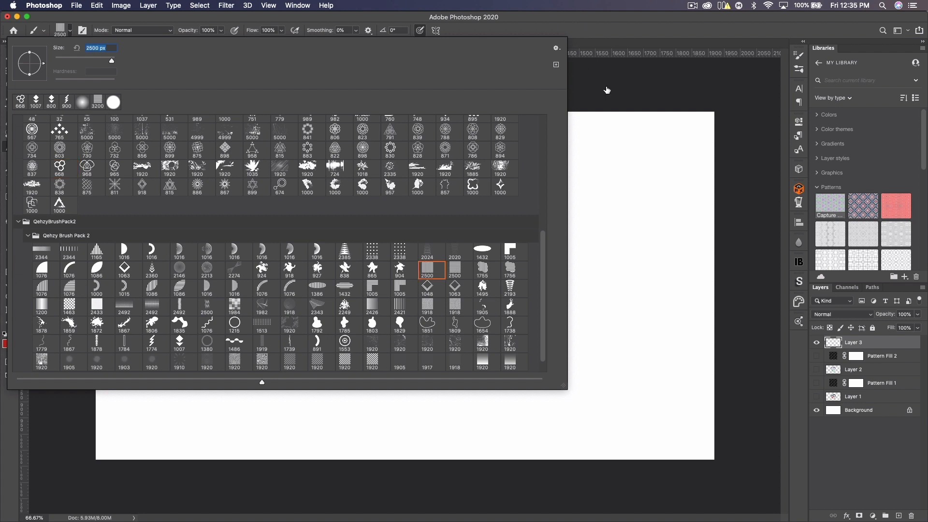
left_click(624, 4)
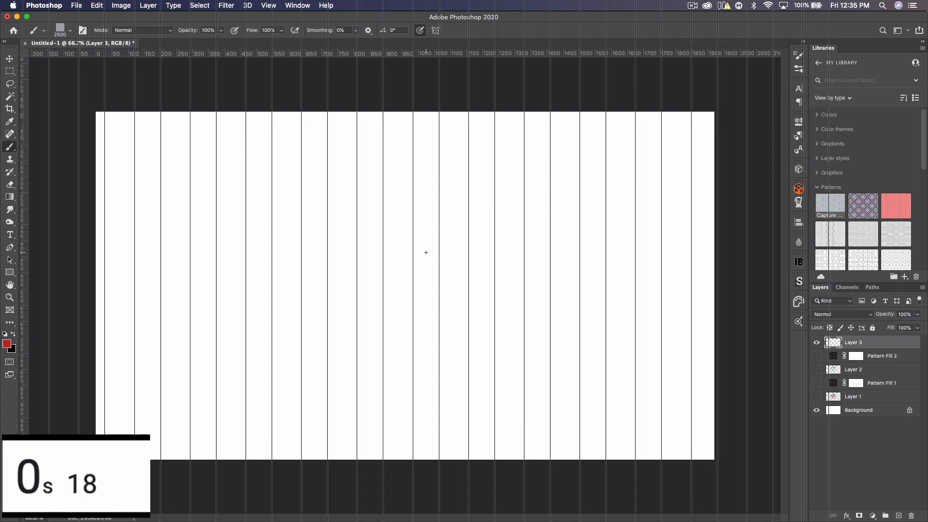
left_click(426, 253)
- Open Create From Image for the red stripes and set the image scale to 2.8 and rotation to -44
left_click(904, 278)
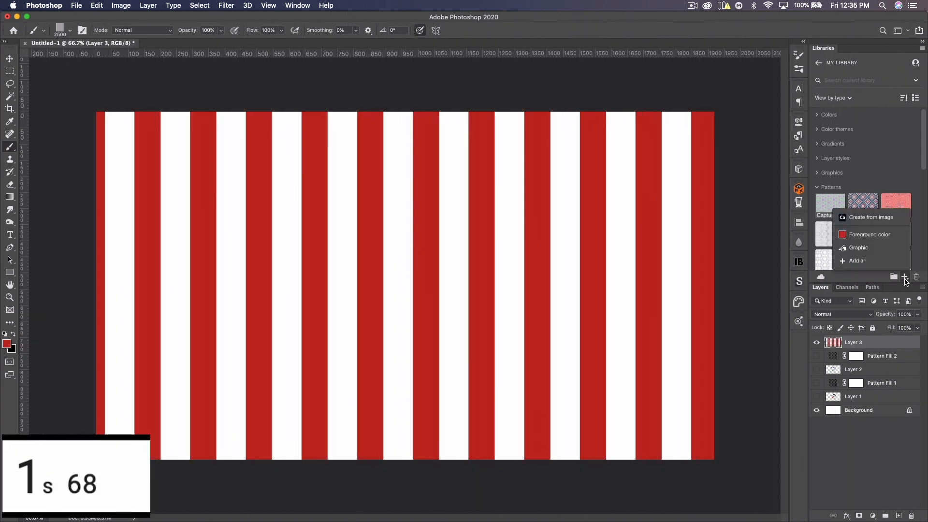
left_click(858, 218)
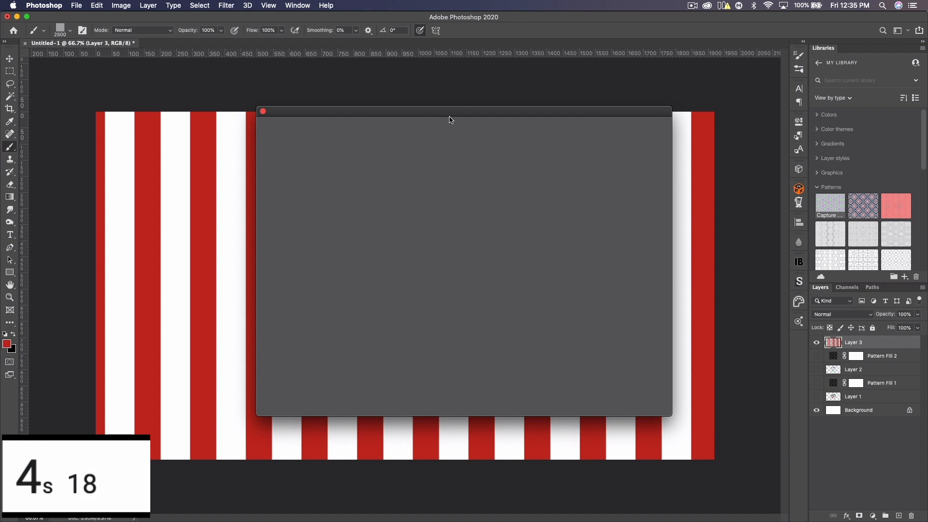
left_click_drag(447, 112, 450, 96)
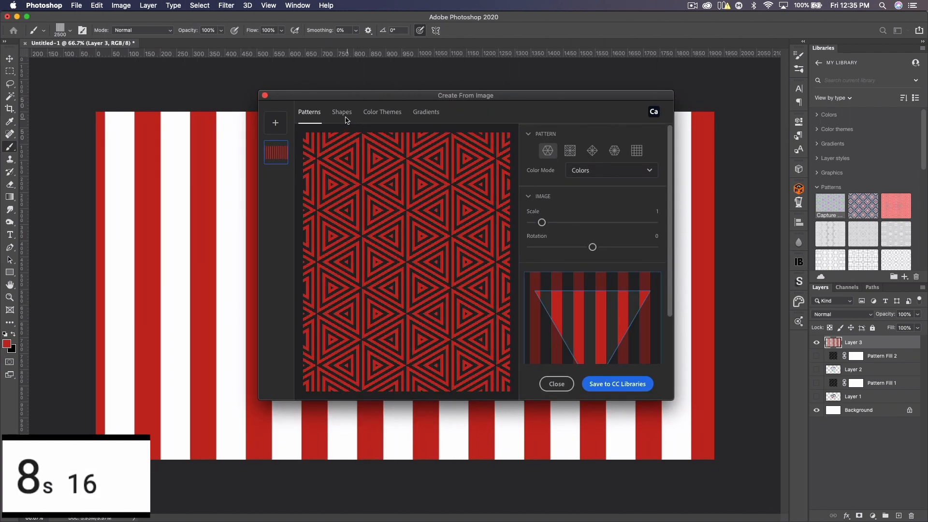
left_click(564, 222)
left_click(584, 248)
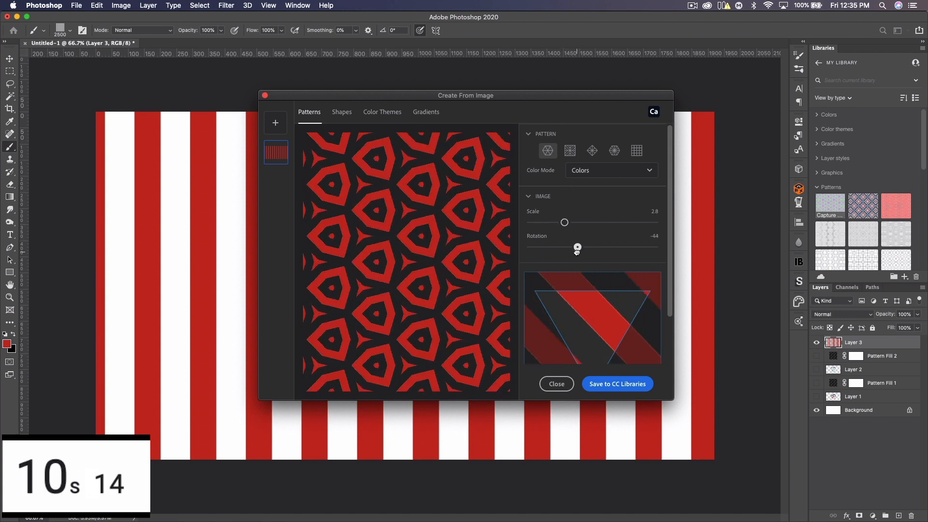
- Switch the stripe pattern to the square layout with rotation -65, save it to CC Libraries and close Create From Image
left_click(570, 150)
left_click_drag(584, 248, 564, 249)
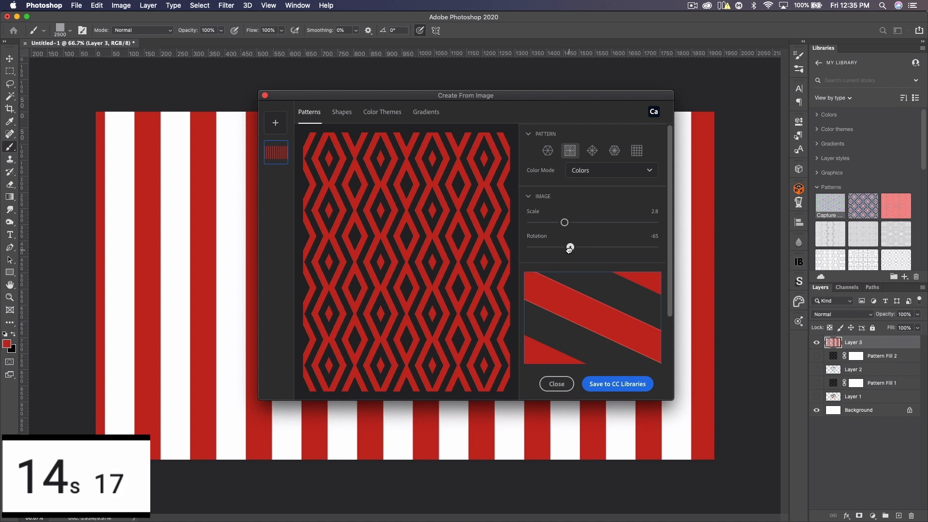
left_click(617, 383)
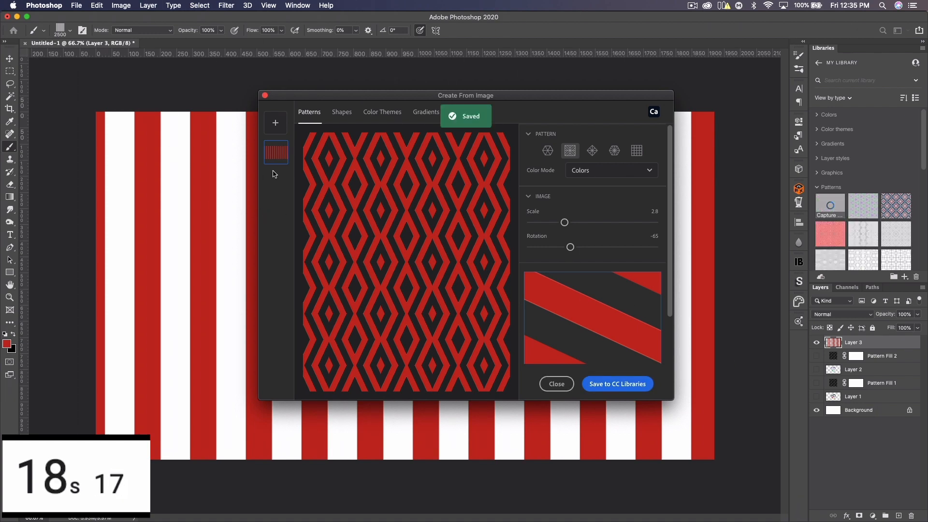
left_click(557, 384)
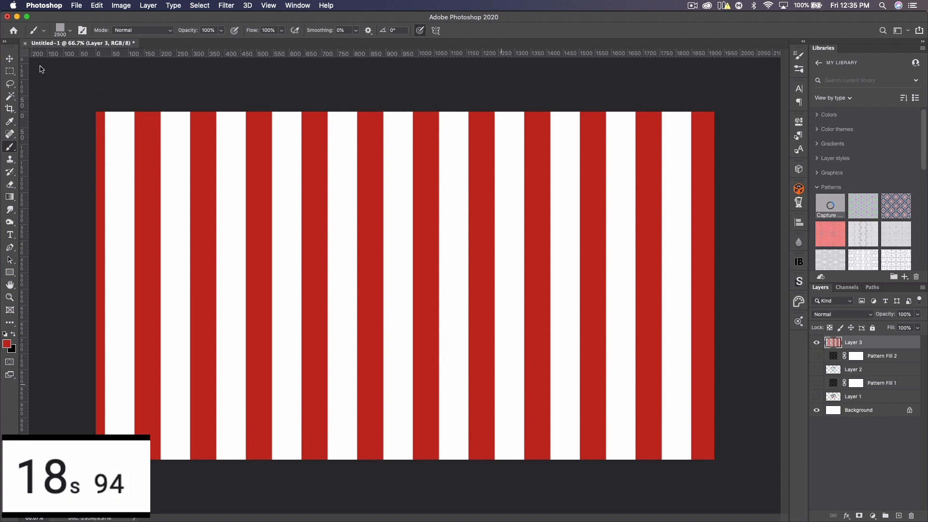
- Hide Layer 3 and apply the saved red stripe pattern as a pattern fill layer at 10% scale
left_click(10, 59)
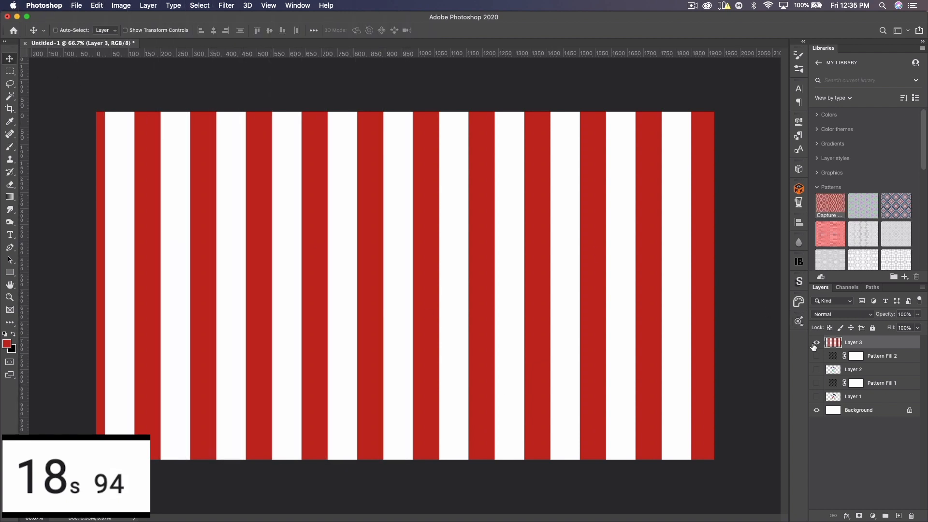
left_click(816, 342)
left_click(827, 206)
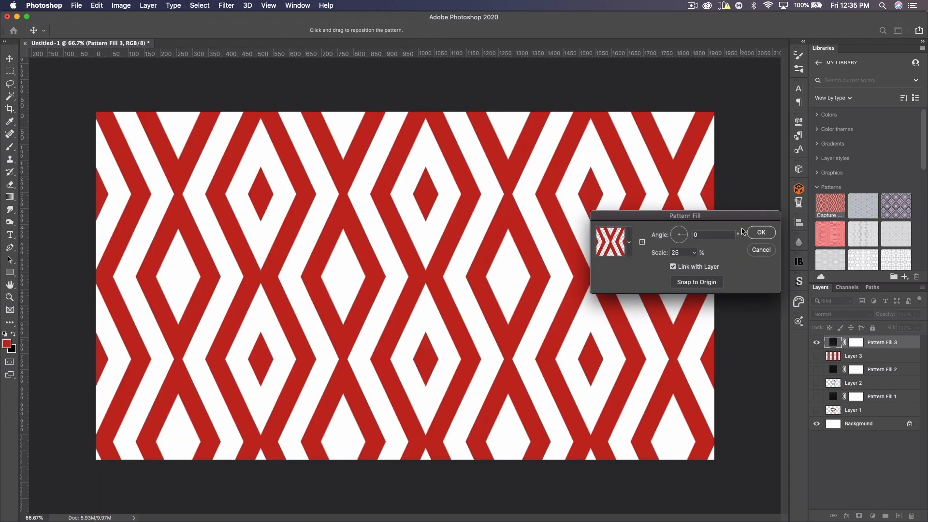
left_click_drag(683, 252, 600, 250)
type("10")
left_click(766, 239)
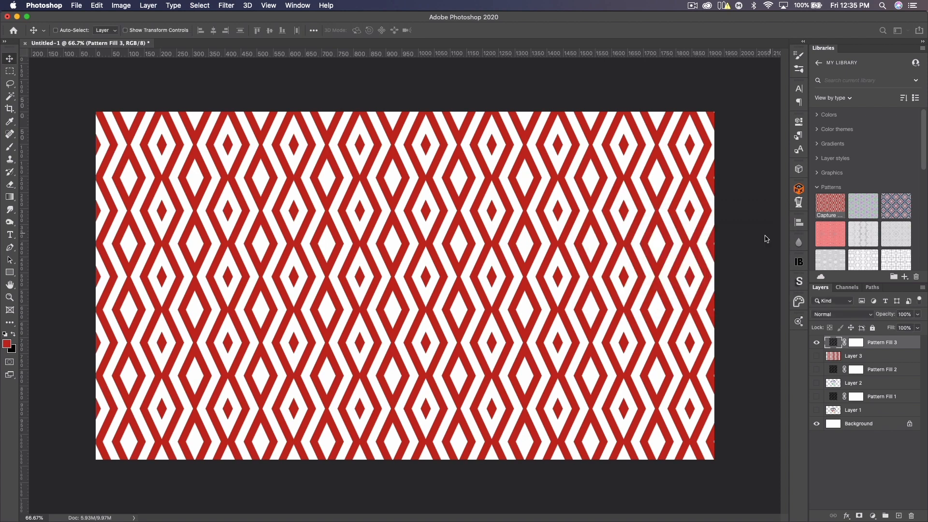